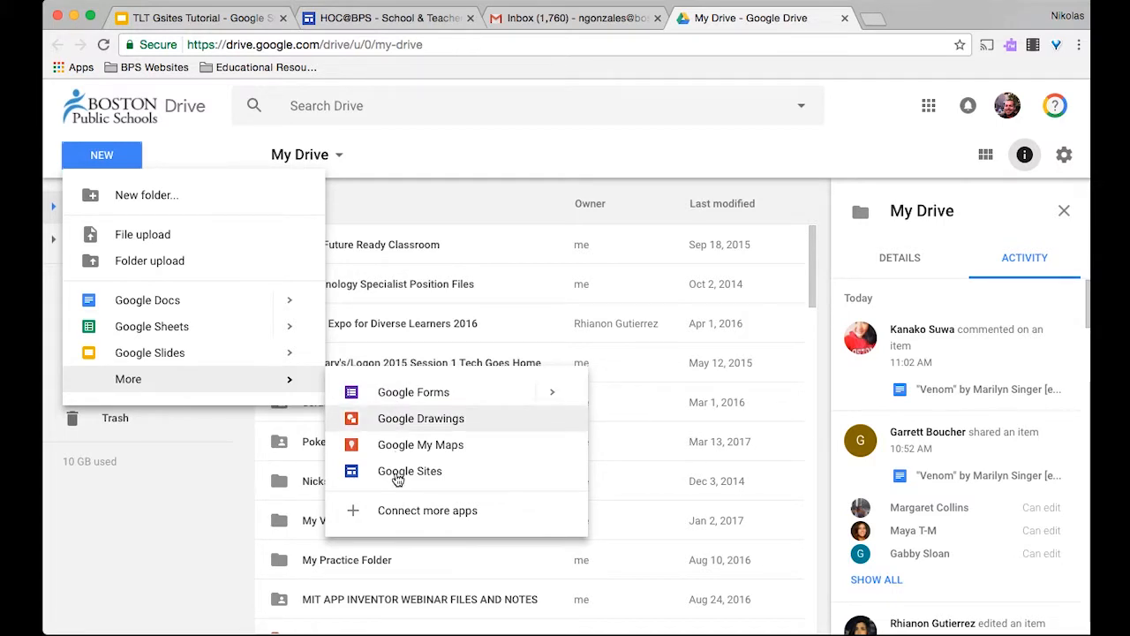
- Create a new blank Google Site from Google Drive's New > More menu
click(397, 477)
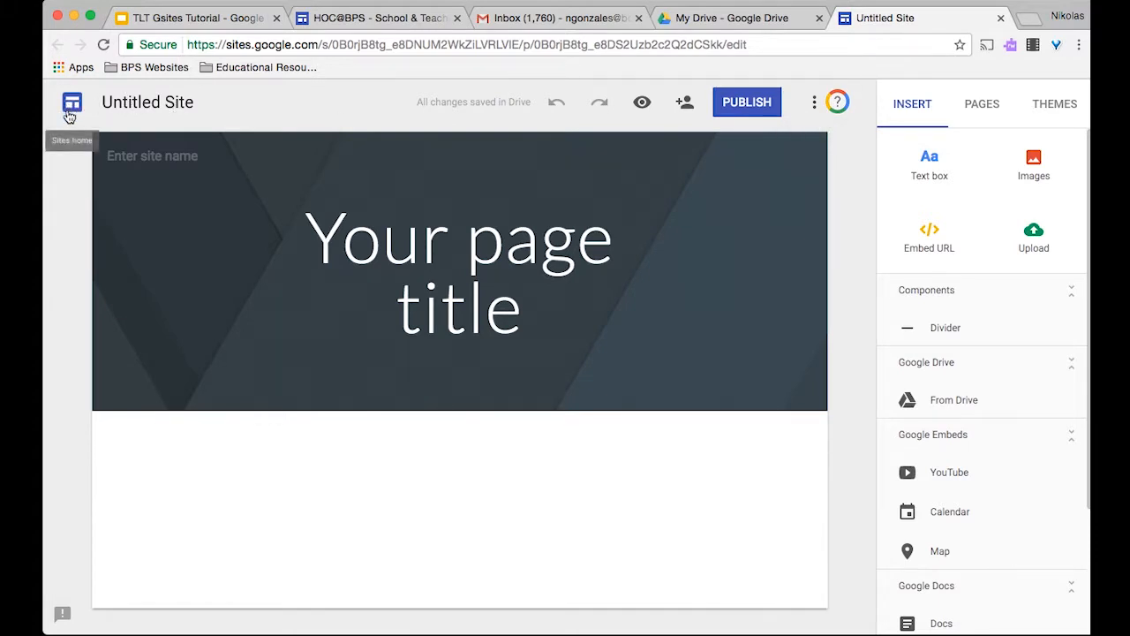
- Rename the untitled site to 'My 1st Page' and view it in preview
click(135, 106)
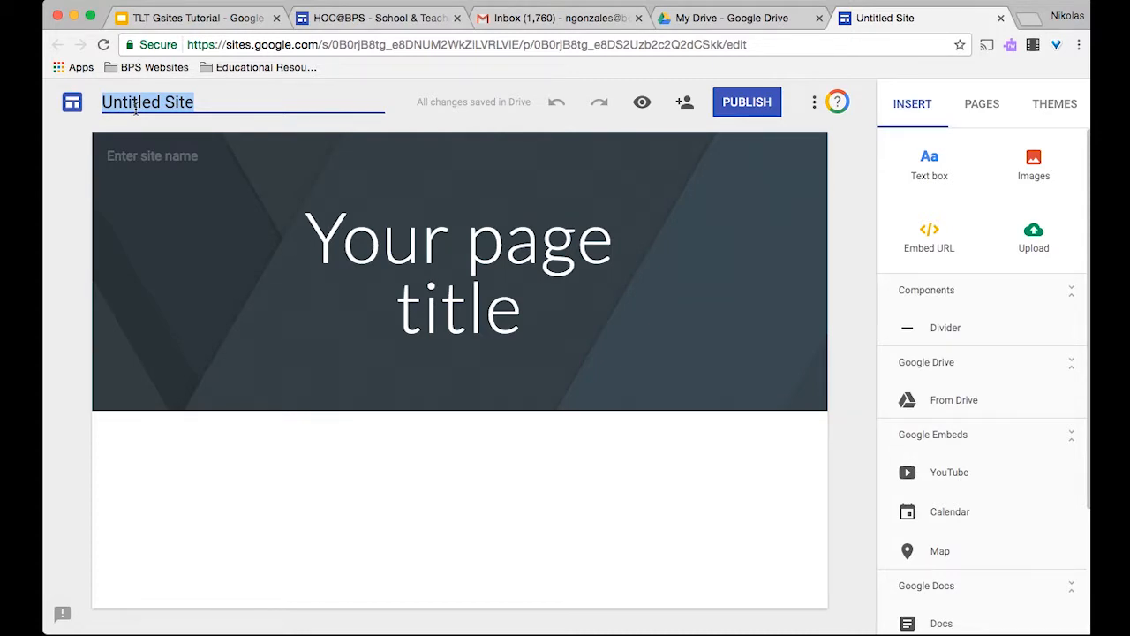
text(My 1st Page)
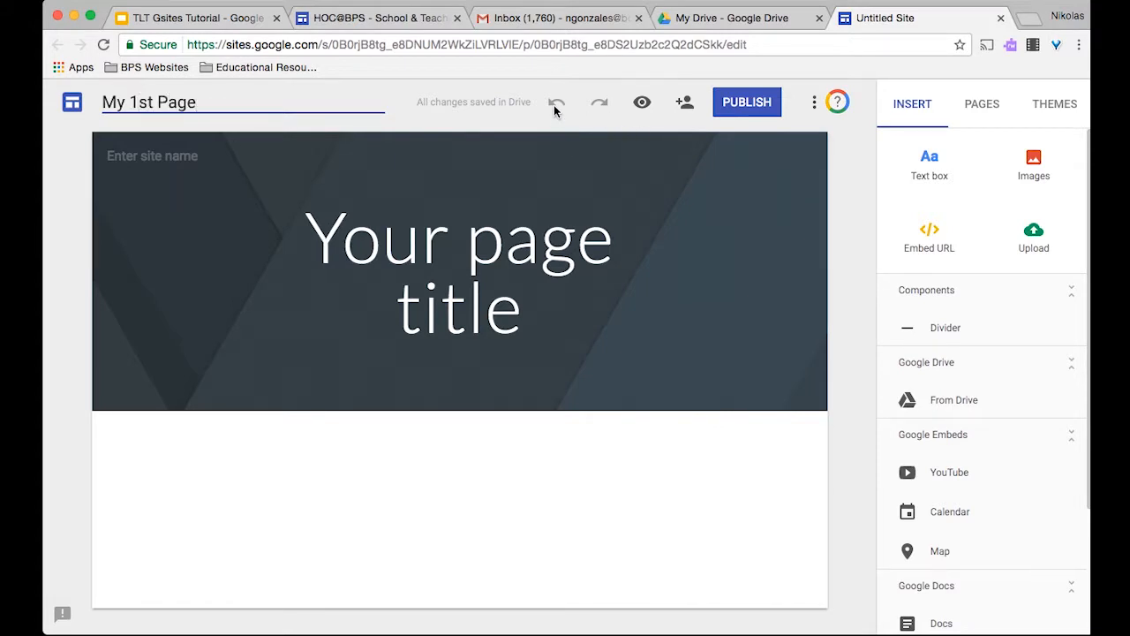
click(642, 103)
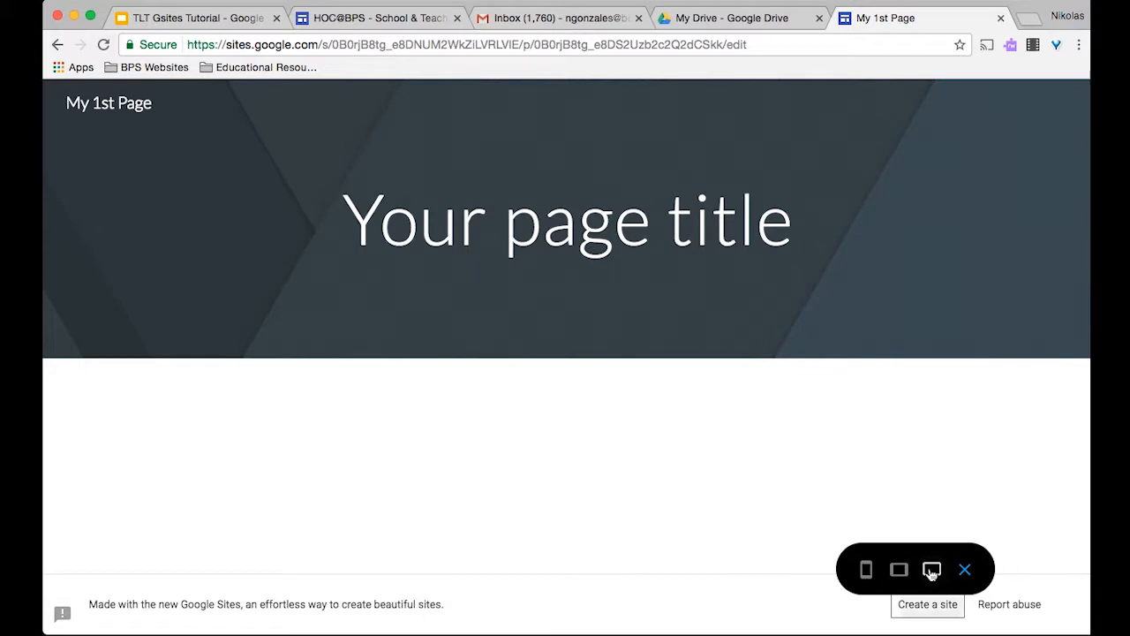
- Preview the site at tablet and phone sizes, then return to the editor
click(901, 572)
click(867, 573)
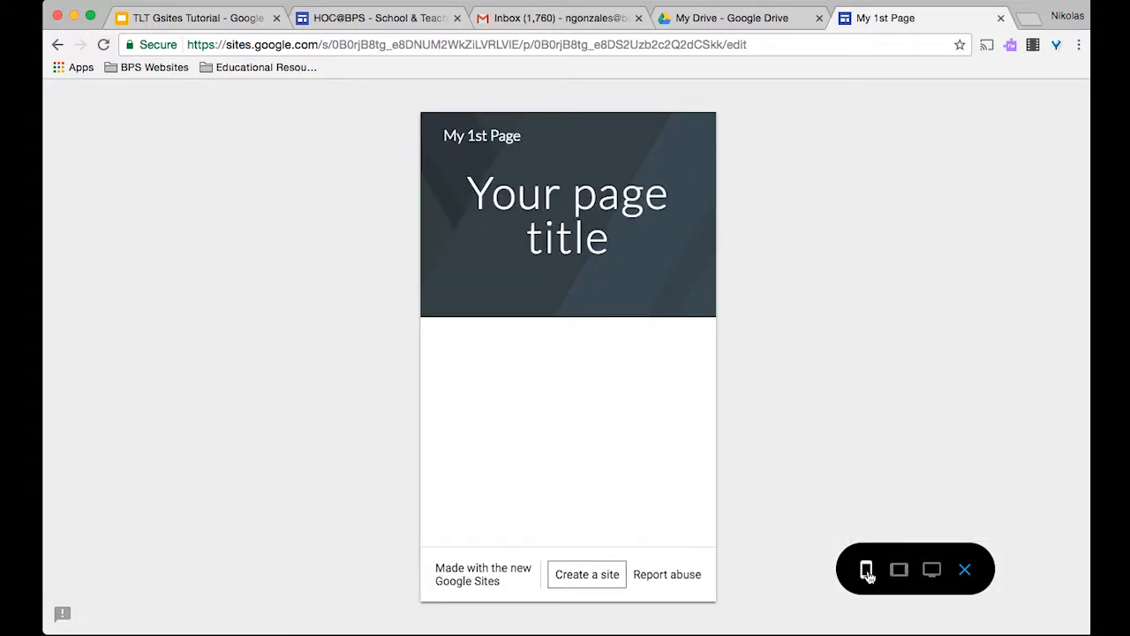
click(966, 573)
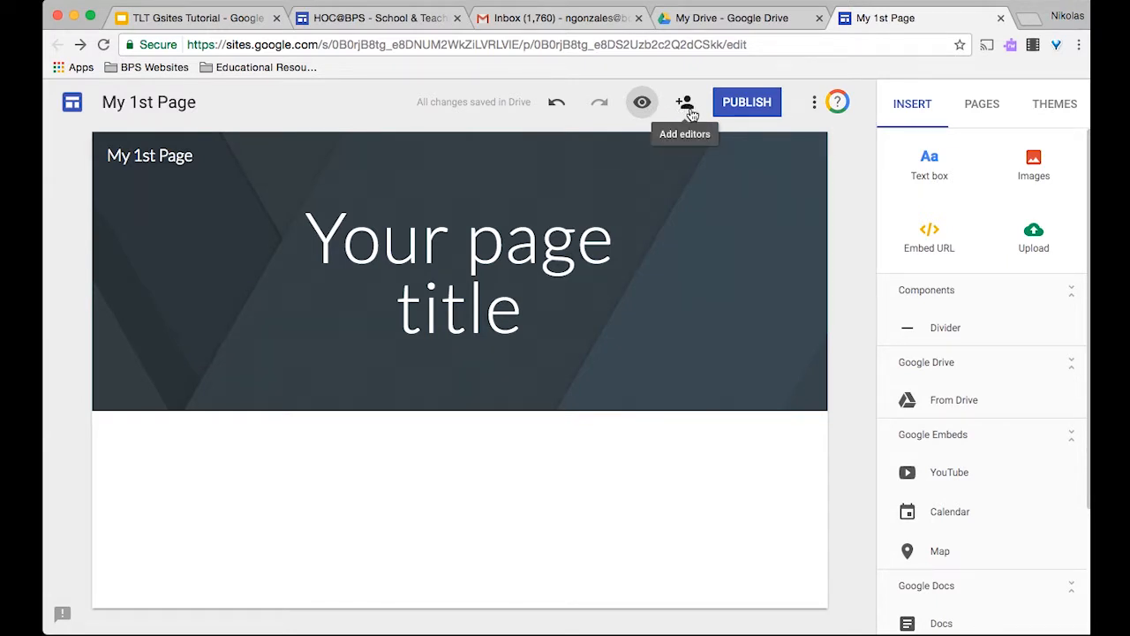
- Invite a colleague from contact suggestions as a site editor with Can edit access
click(686, 103)
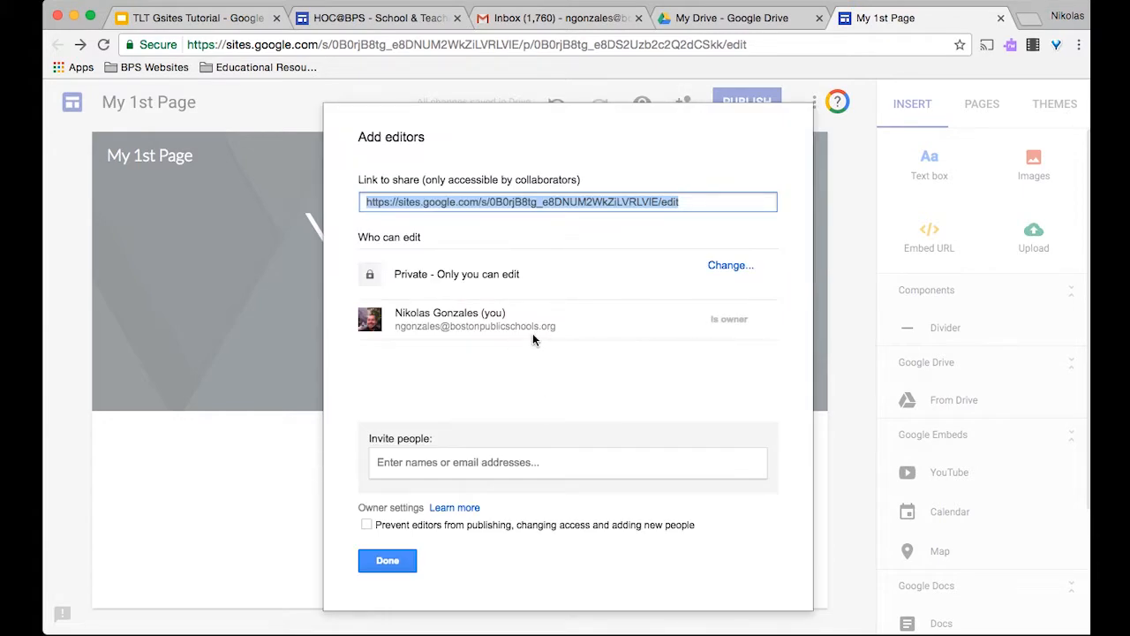
click(451, 463)
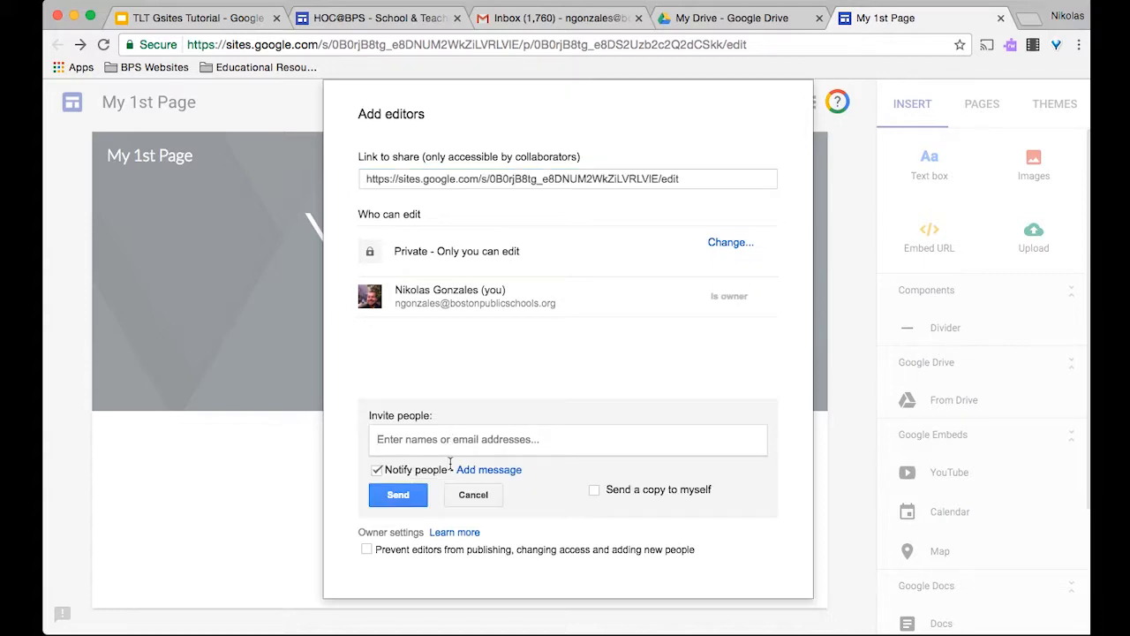
text(Nick)
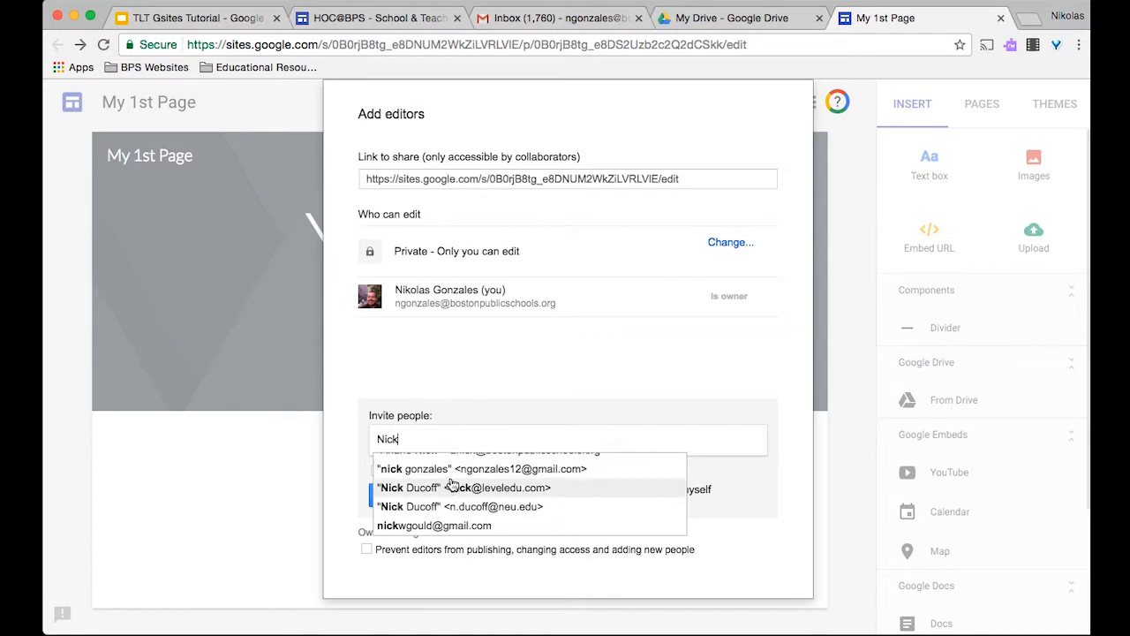
double_click(461, 434)
text(Rhia)
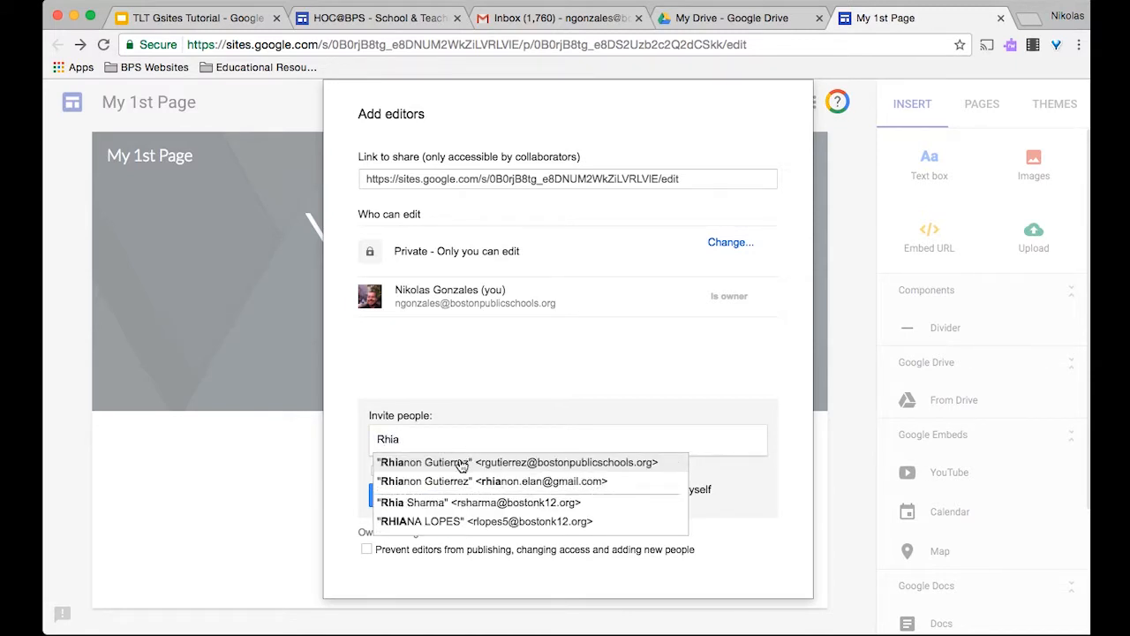
click(461, 462)
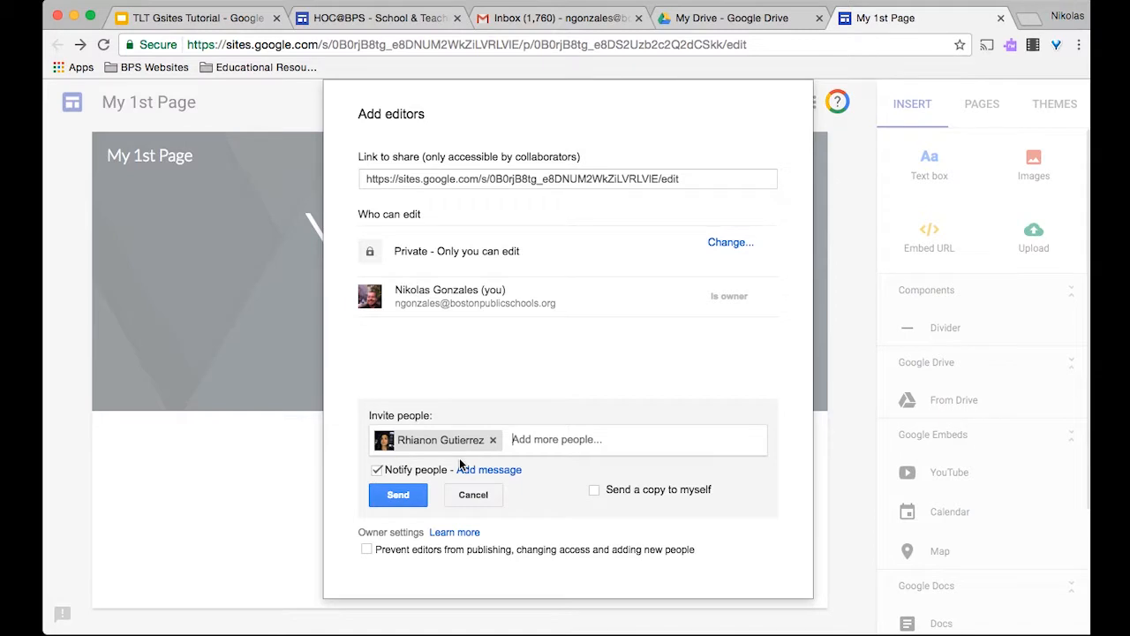
click(419, 499)
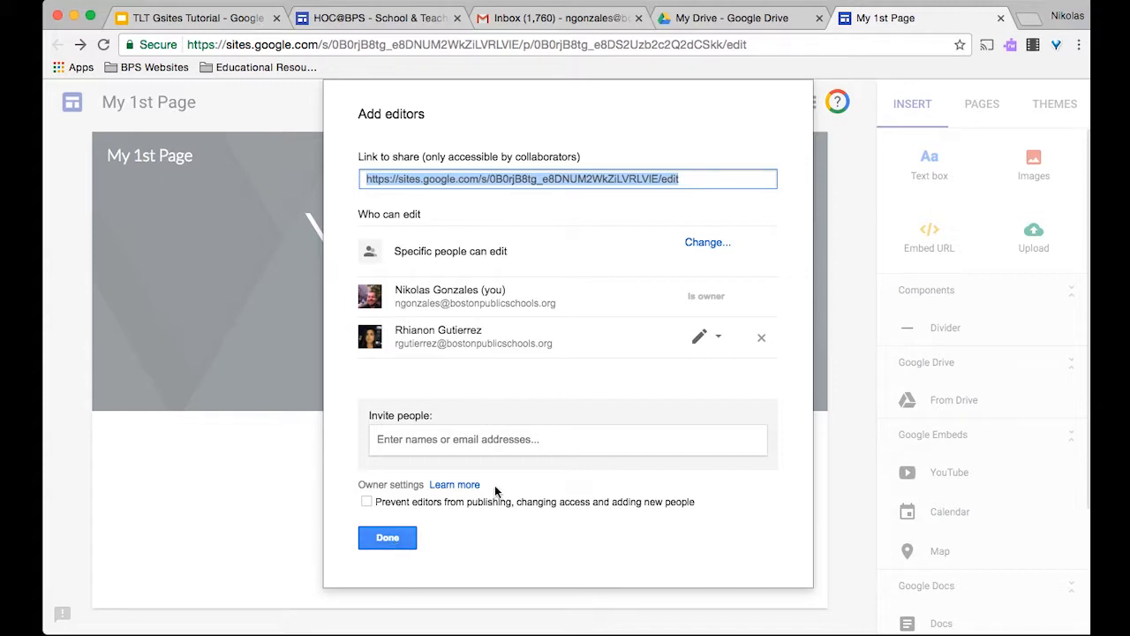
click(717, 337)
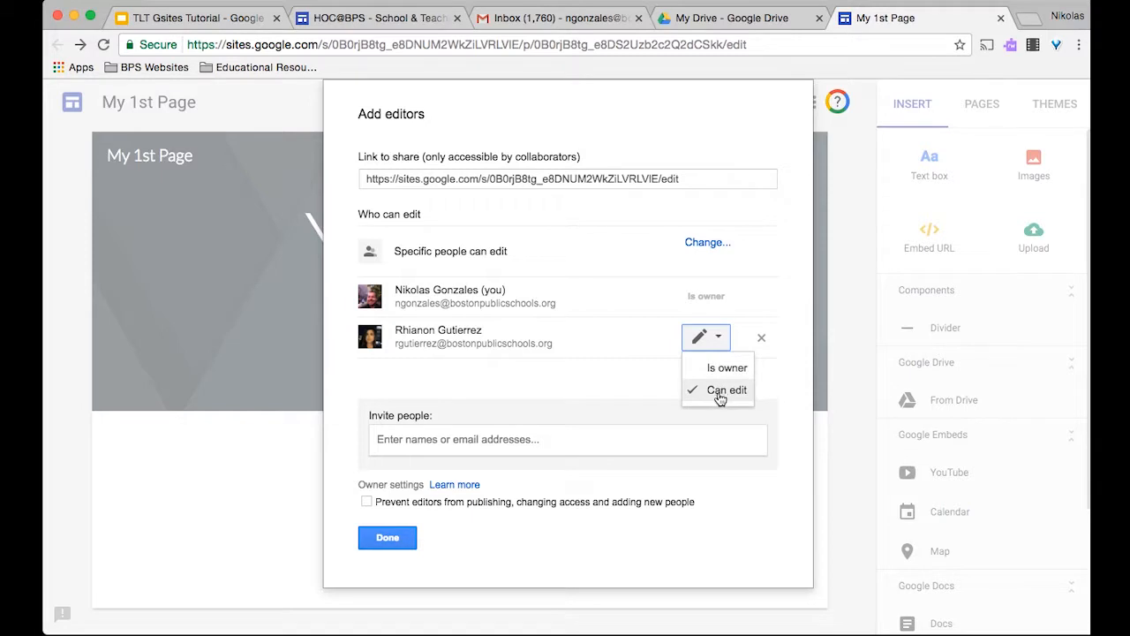
click(628, 402)
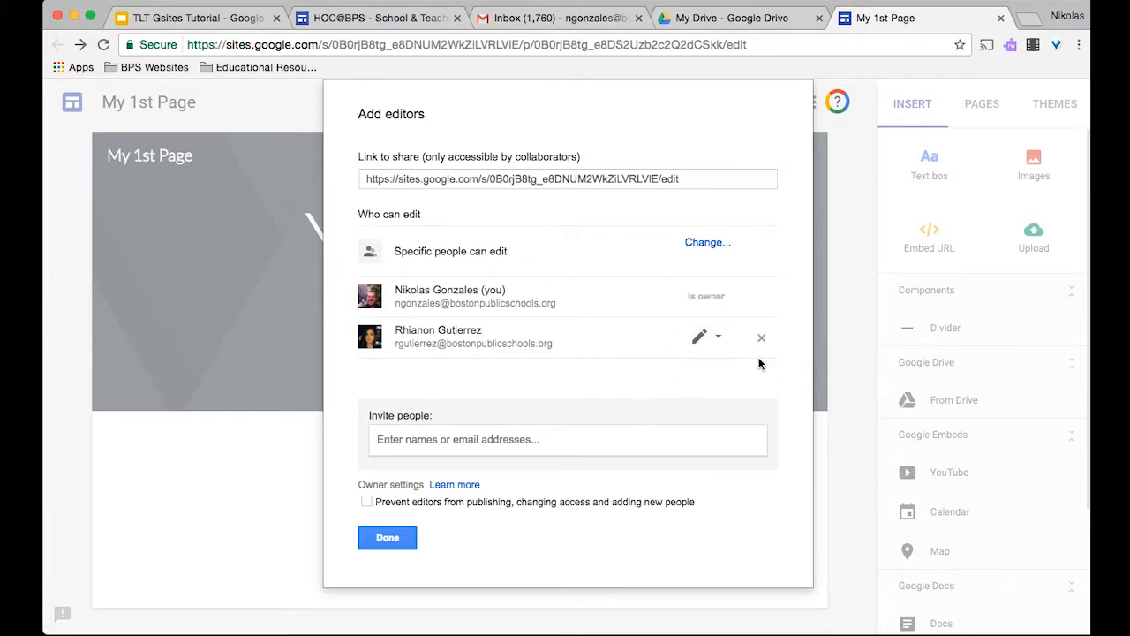
click(399, 538)
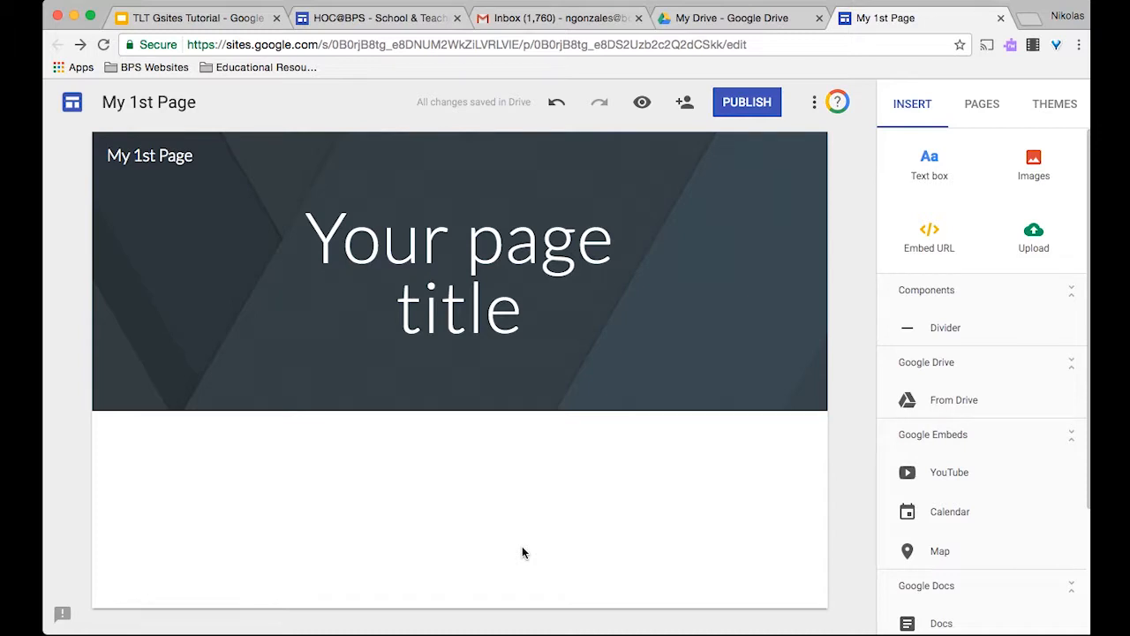
- Replace the 'Your page title' placeholder with 'Nick's 1st Google Site'
triple_click(410, 265)
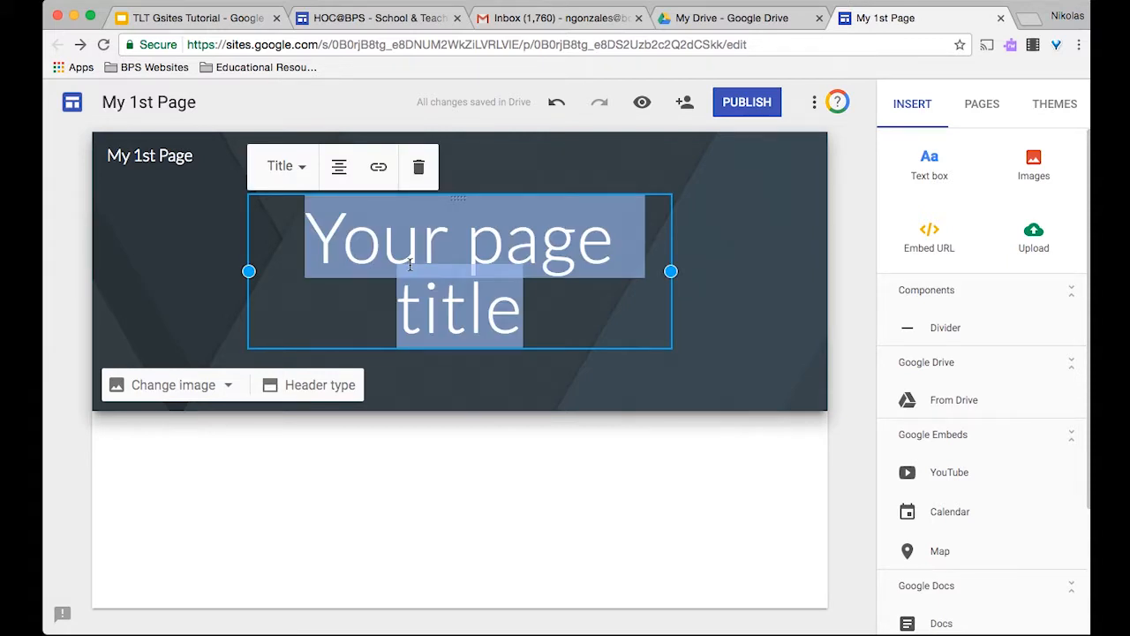
text(Nick's )
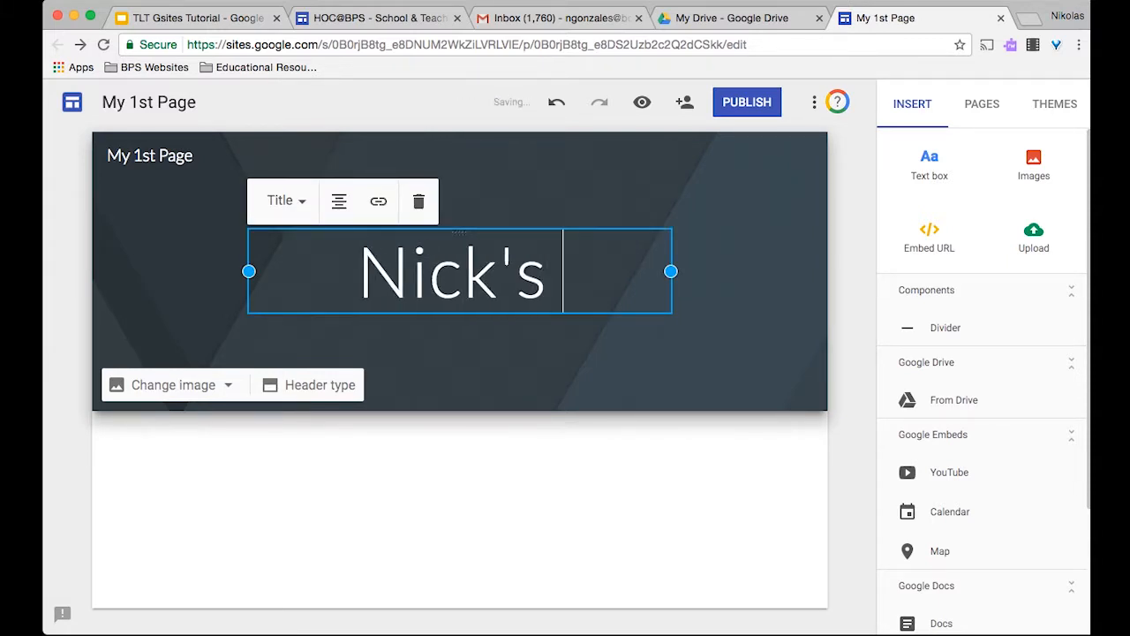
text(1st Google)
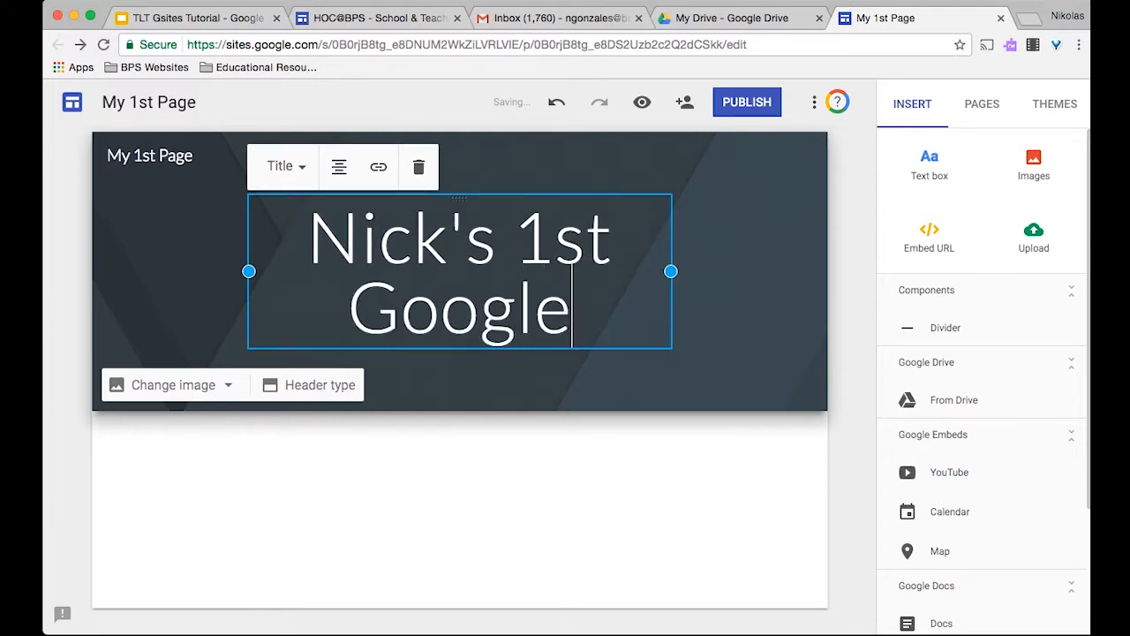
text( Site)
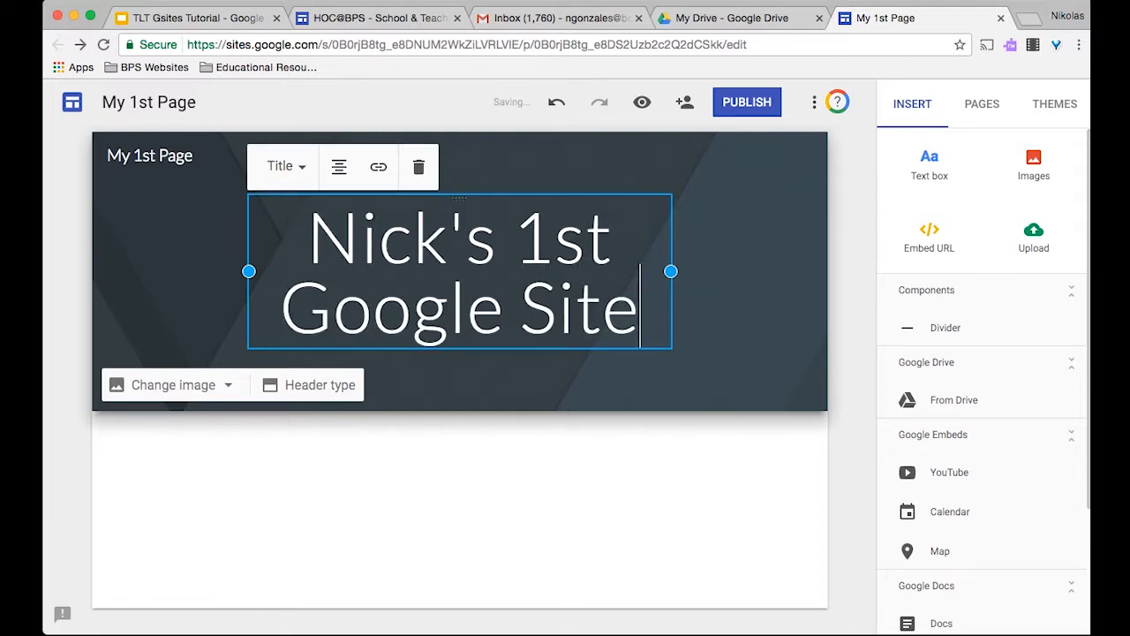
key(Return)
click(398, 421)
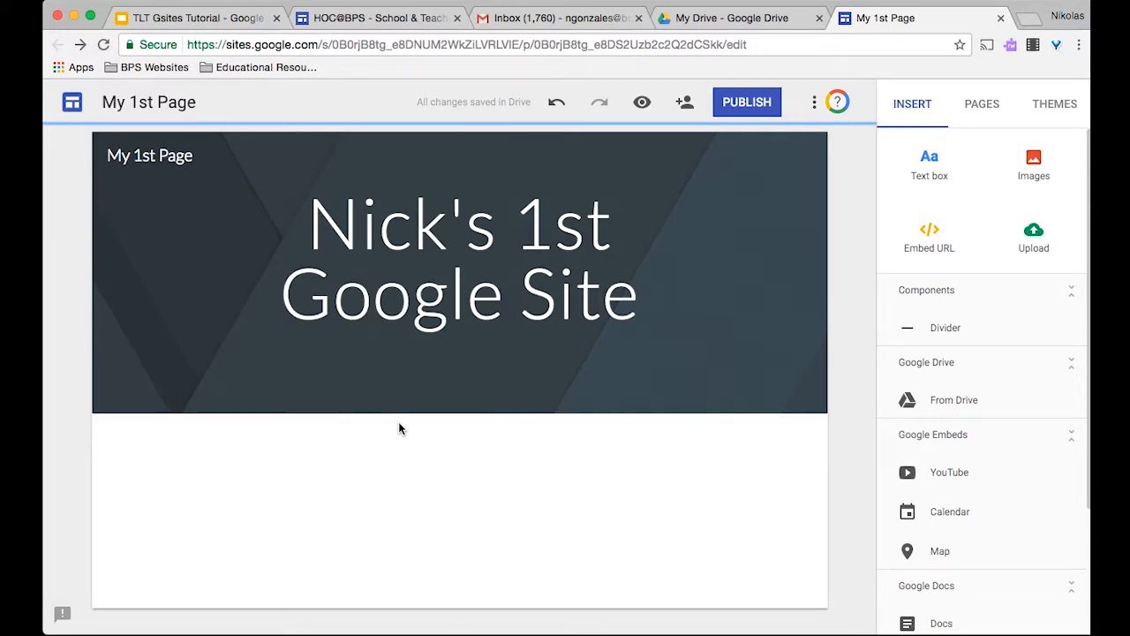
click(499, 214)
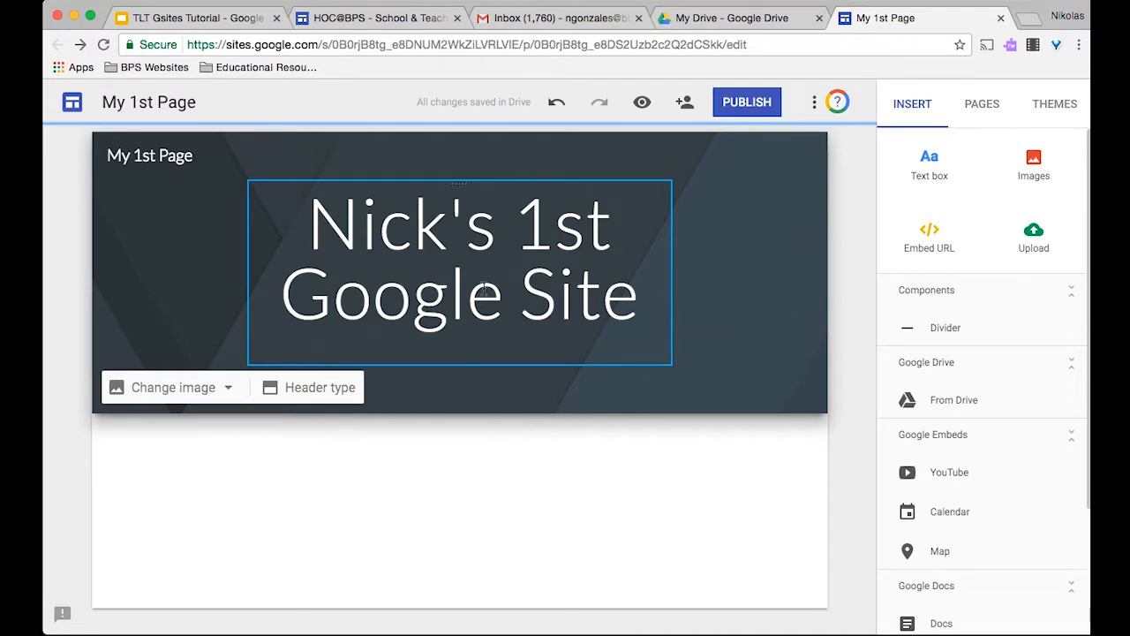
- Enter 'nicksite' as the published site's web address after rejected attempts
click(766, 106)
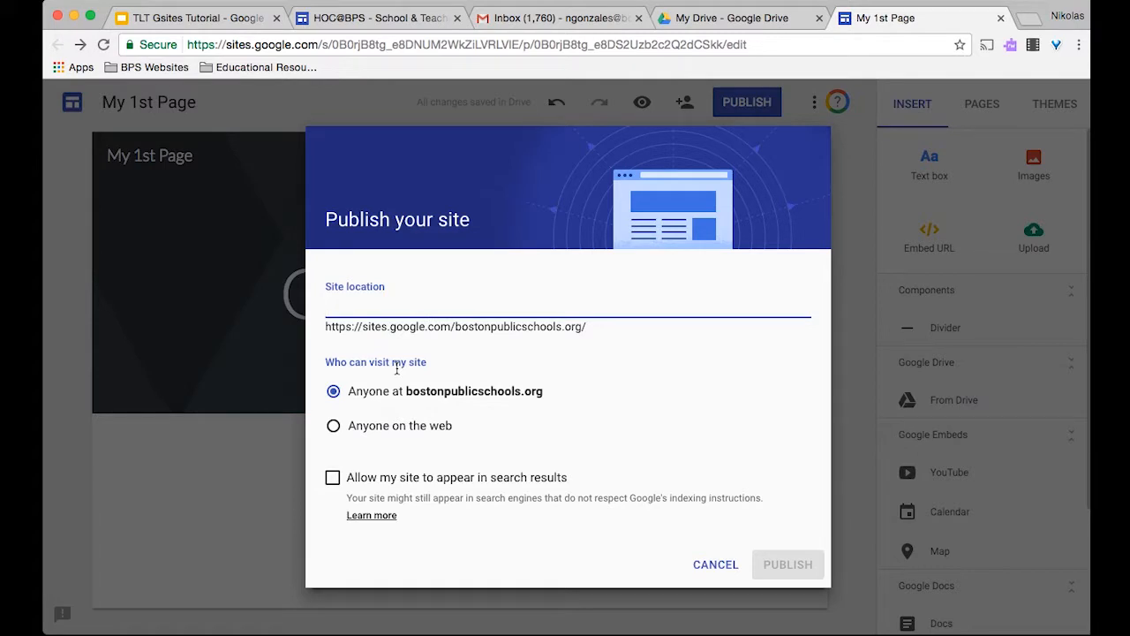
text(nicksfirstg)
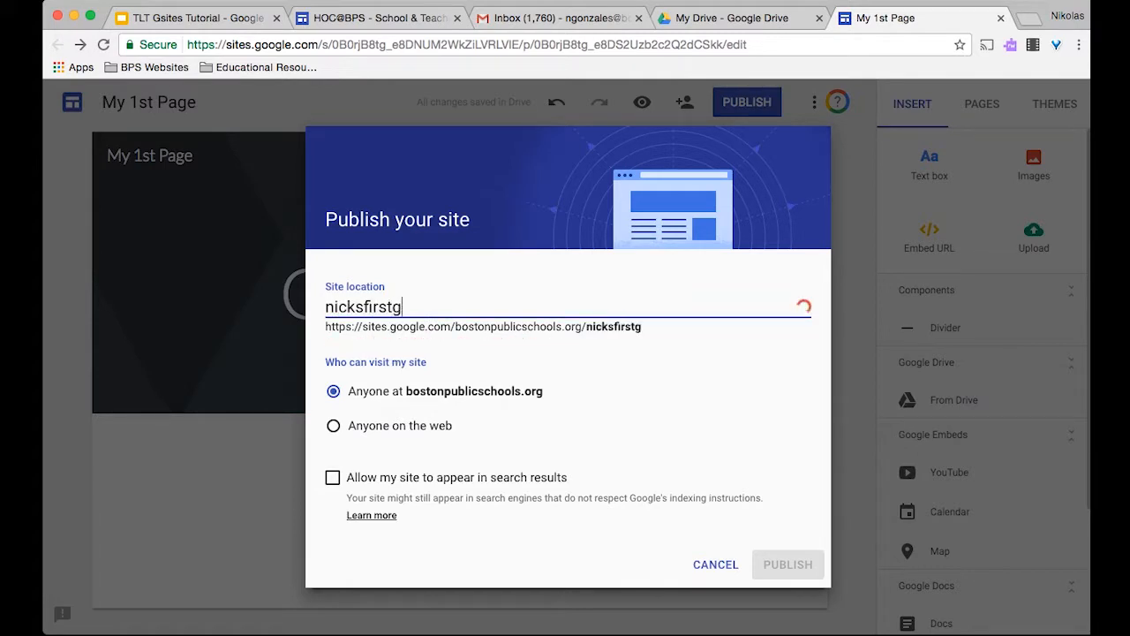
text(ooglesite)
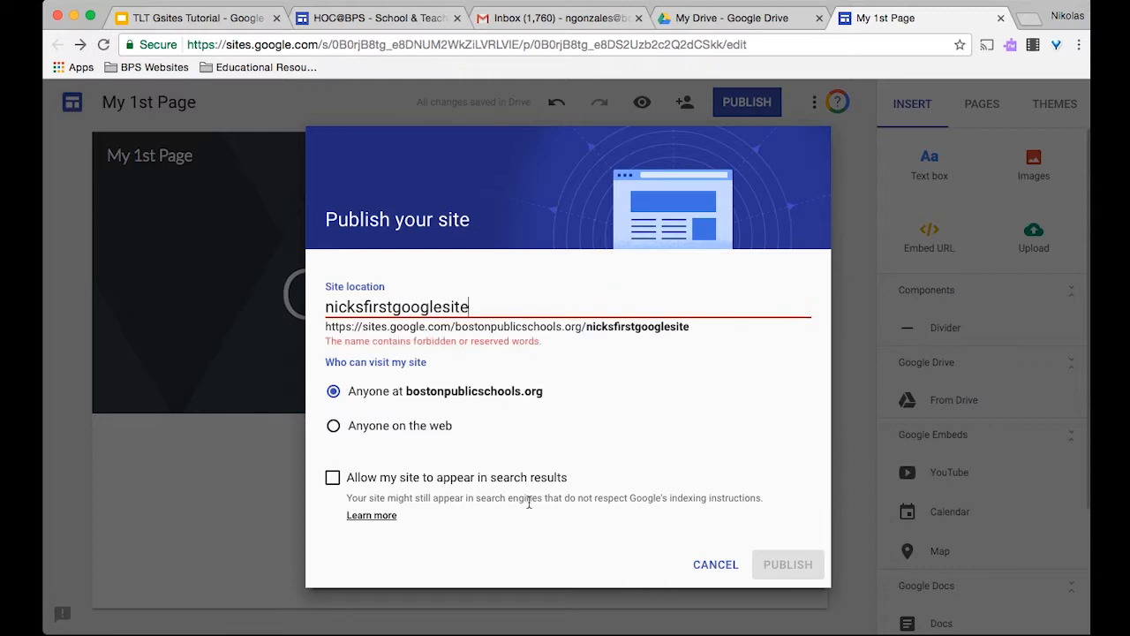
key(BackSpace)
key(BackSpace)
key(BackSpace)
key(BackSpace)
key(BackSpace)
key(BackSpace)
key(BackSpace)
key(BackSpace)
key(BackSpace)
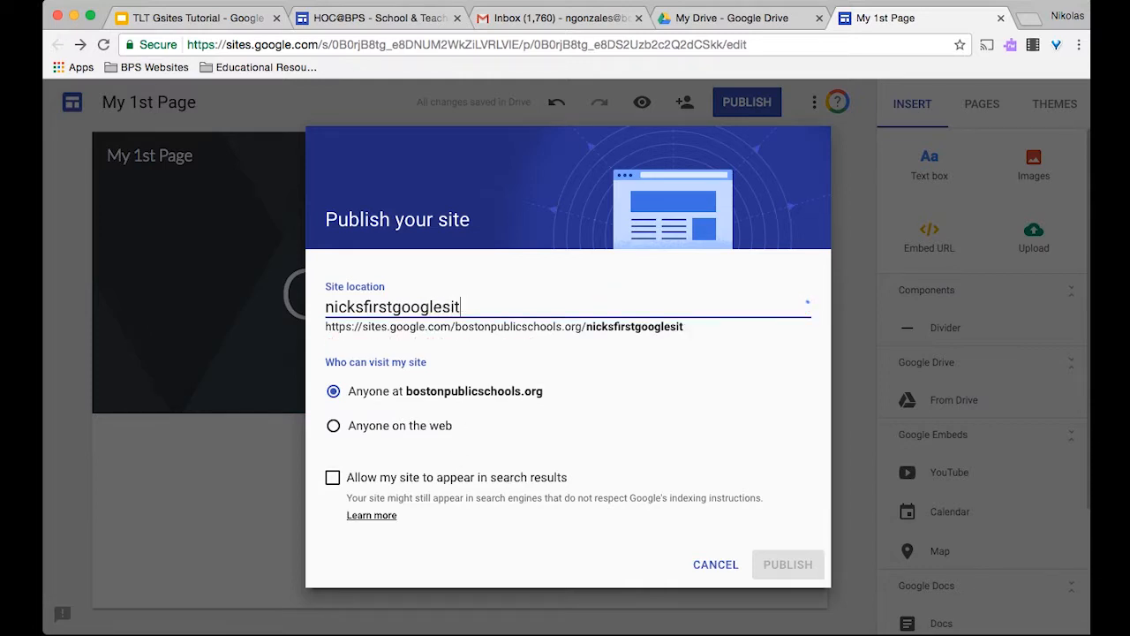
key(BackSpace)
key(BackSpace)
key(BackSpace)
key(BackSpace)
key(BackSpace)
key(BackSpace)
text(google)
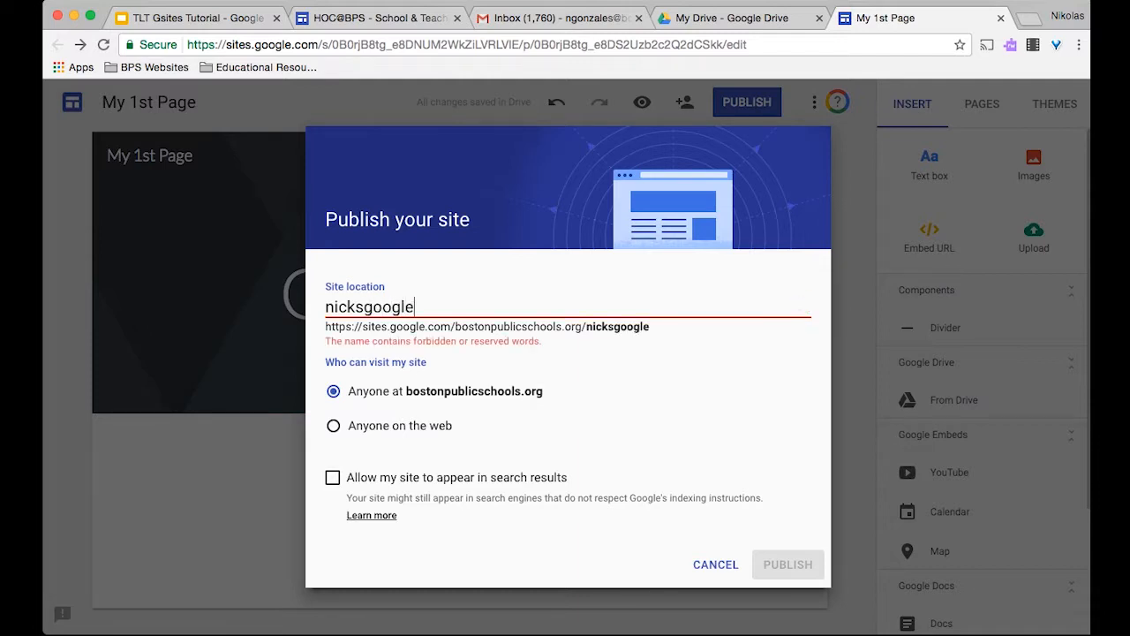
key(BackSpace)
key(BackSpace)
key(BackSpace)
key(BackSpace)
key(BackSpace)
key(BackSpace)
text(site)
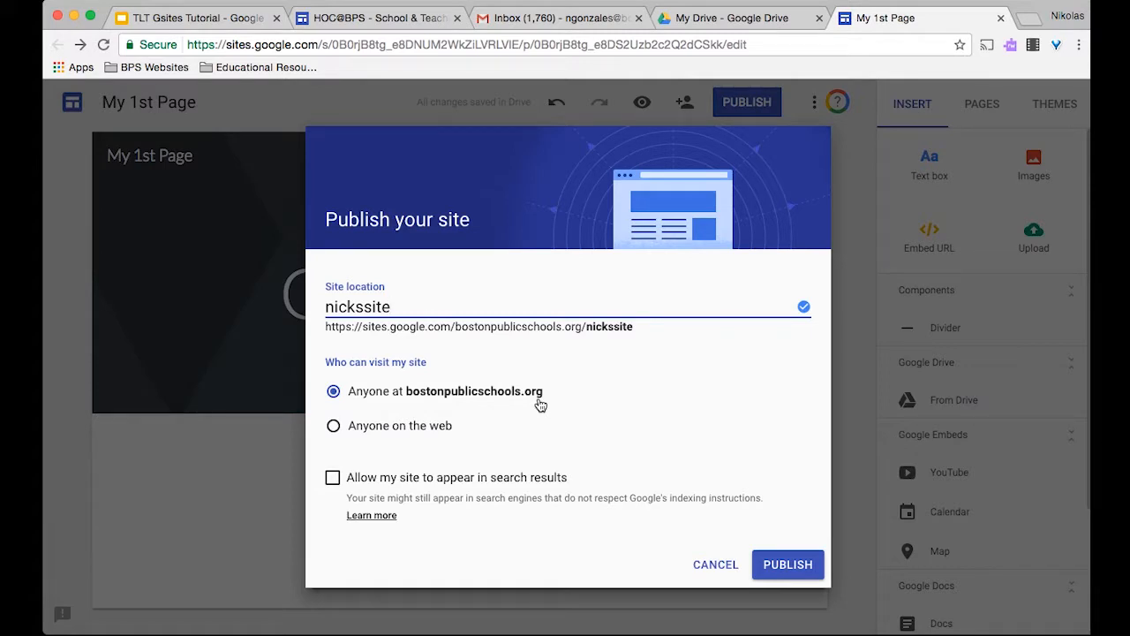
- Make the site visible to anyone on the web and in search results, then publish
click(334, 427)
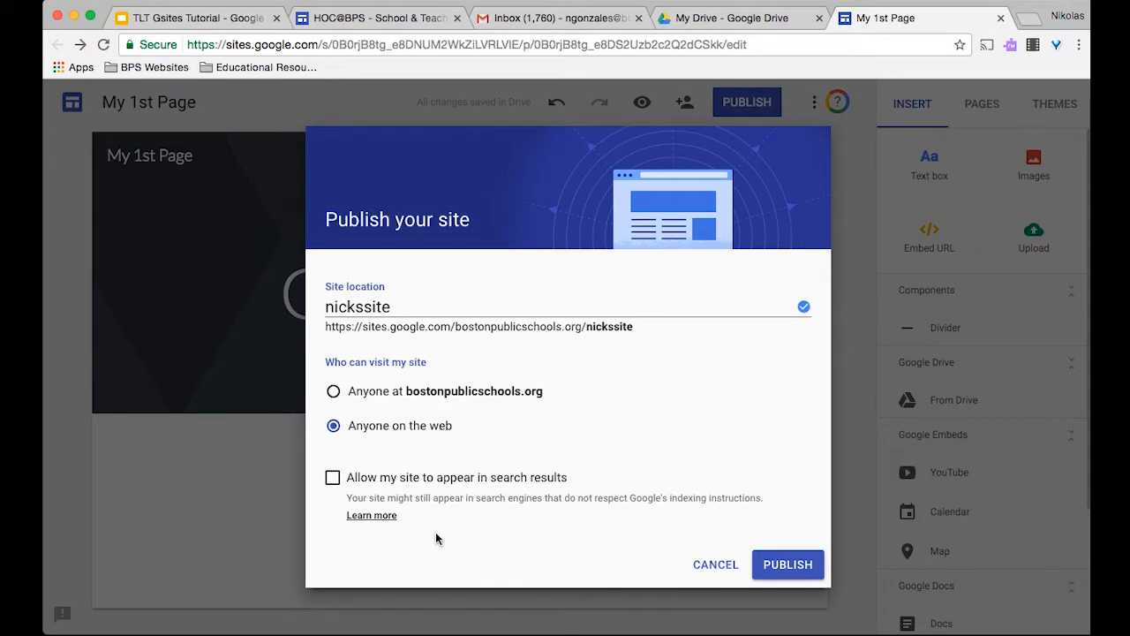
click(332, 477)
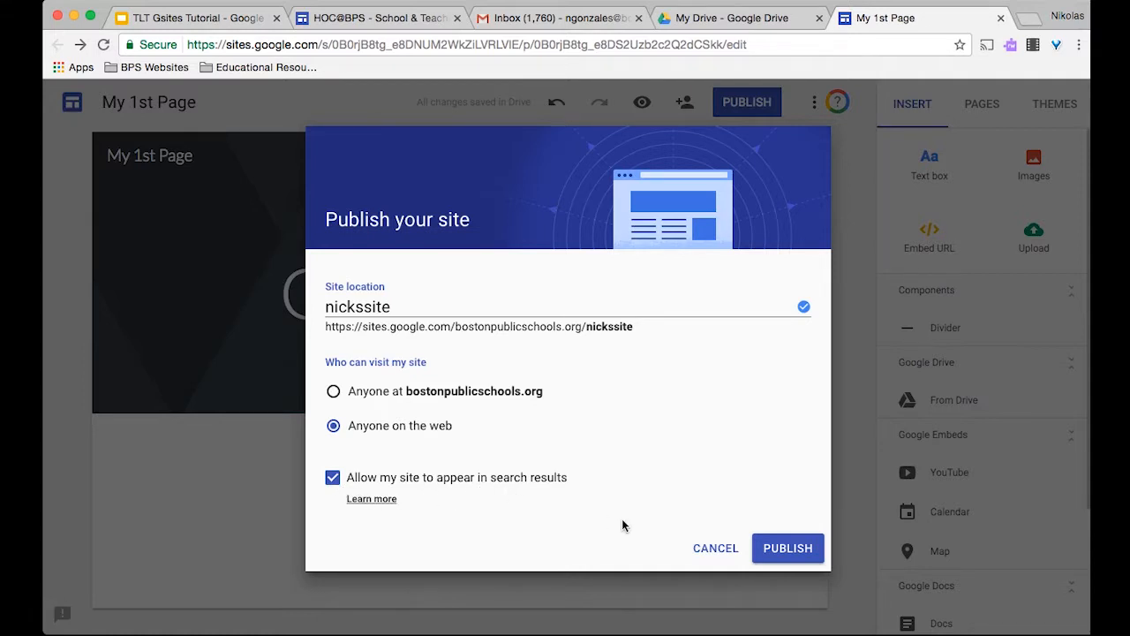
click(780, 550)
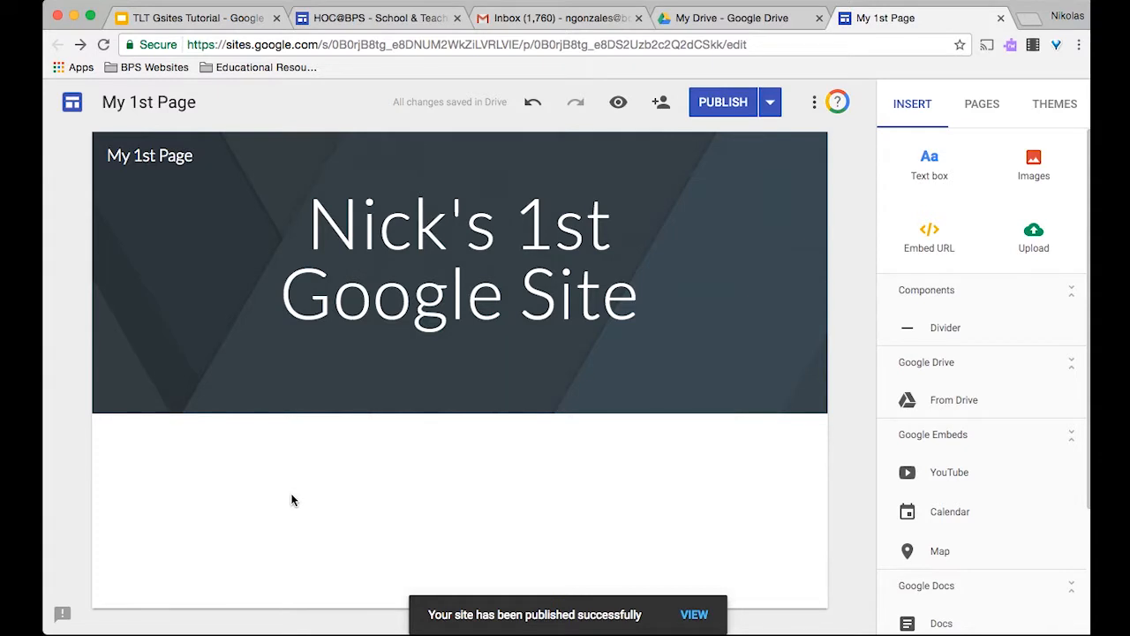
- Unpublish the site using the Publish dropdown's Unpublish option
click(738, 103)
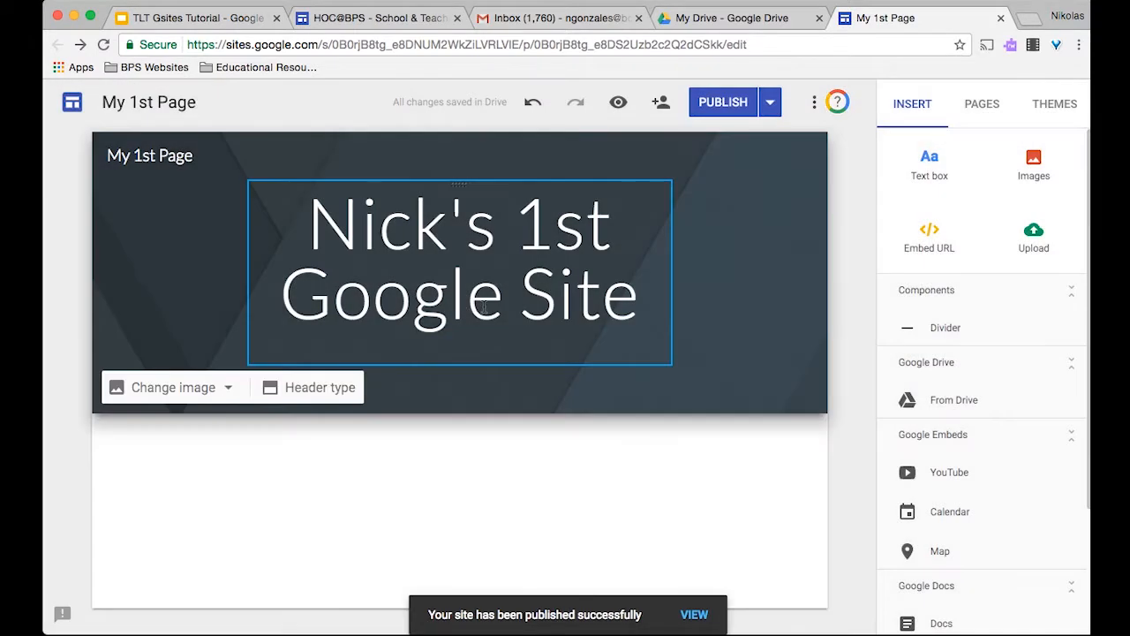
click(768, 103)
click(739, 102)
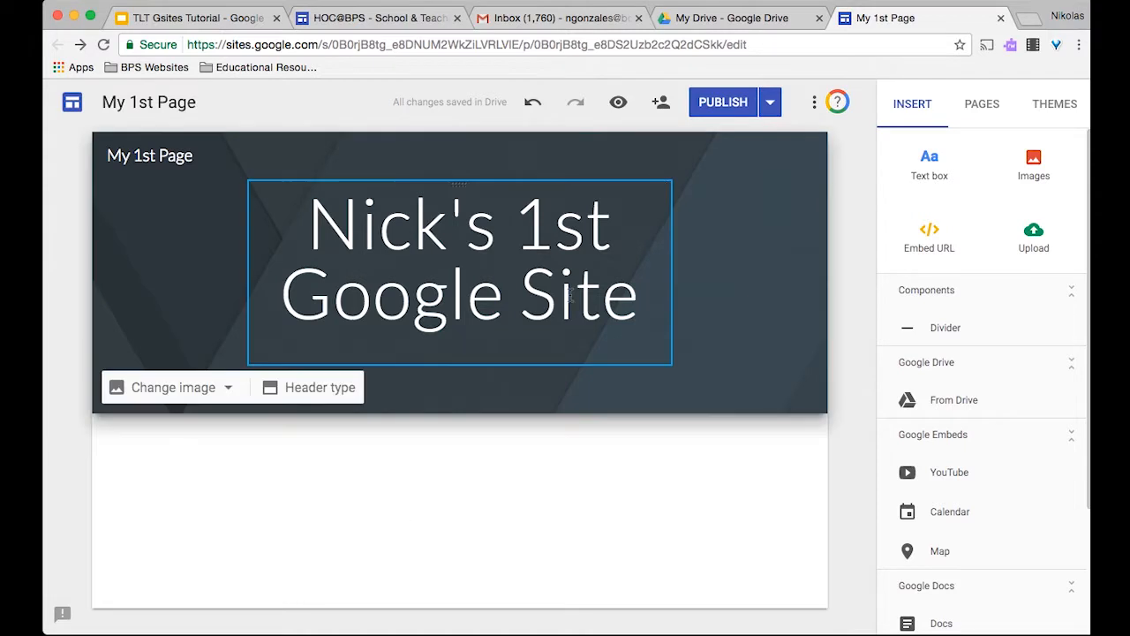
click(770, 105)
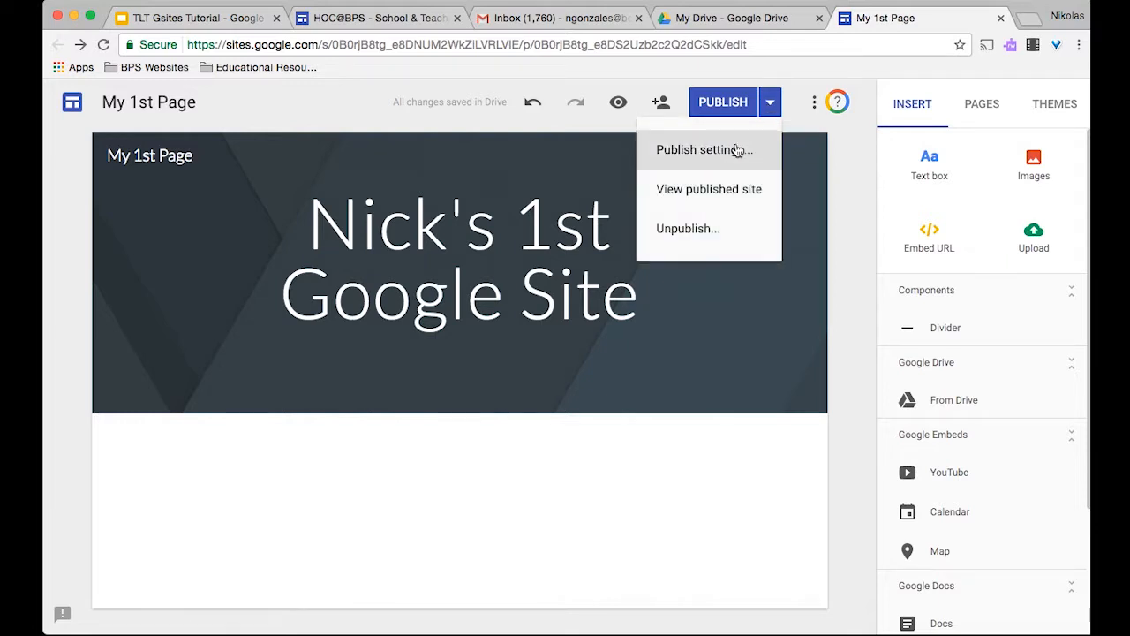
click(682, 230)
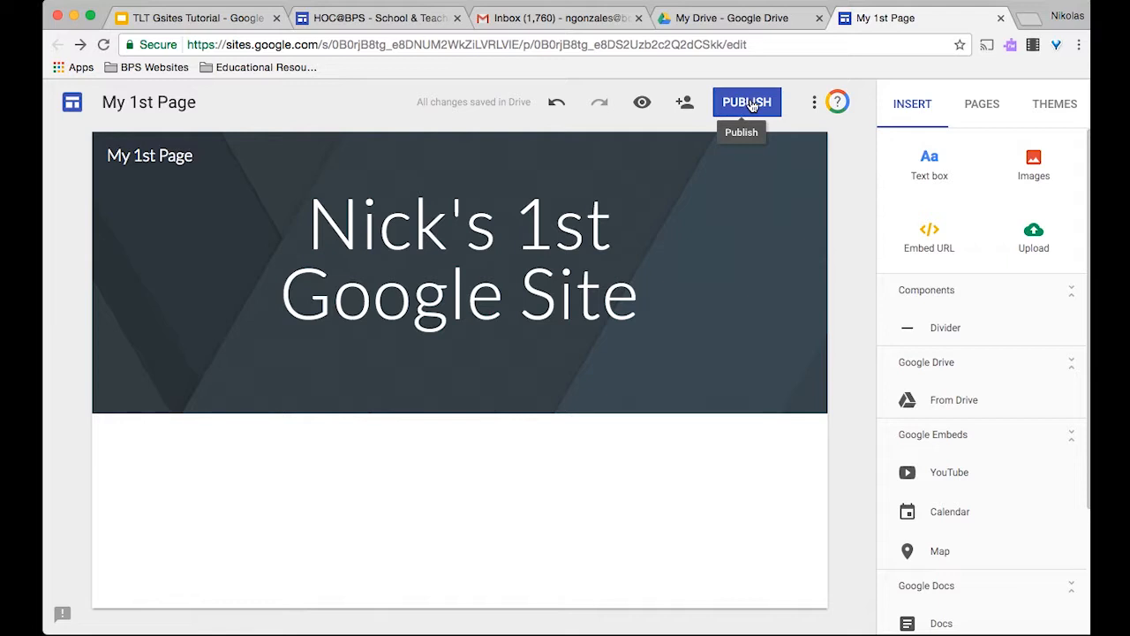
- Check the More options menu, then show the Pages list containing only Home
click(813, 104)
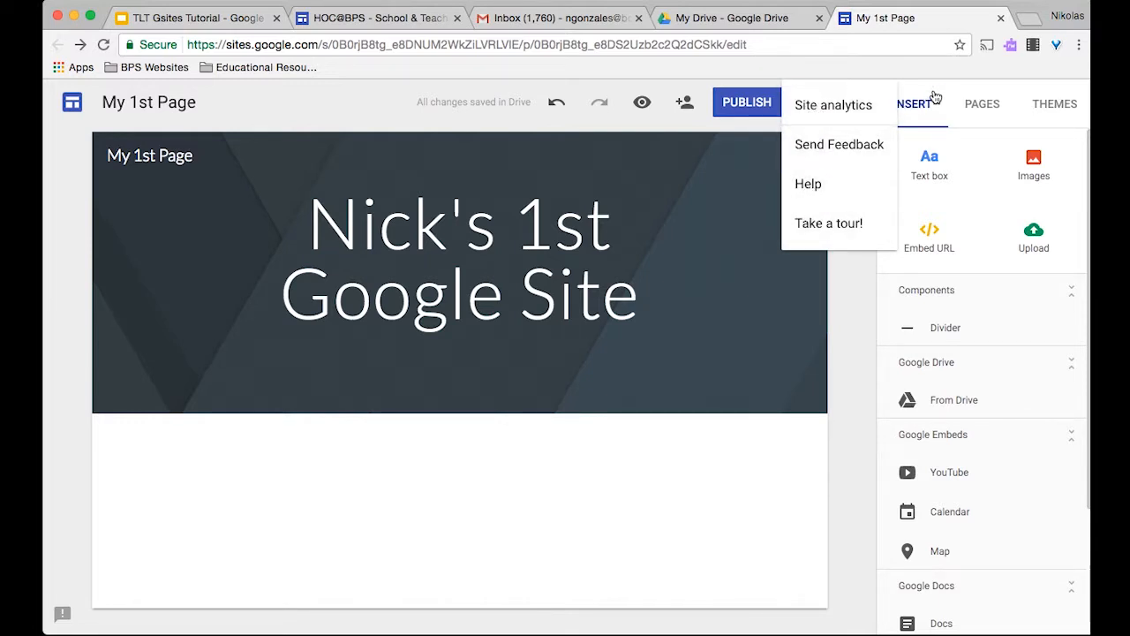
click(840, 351)
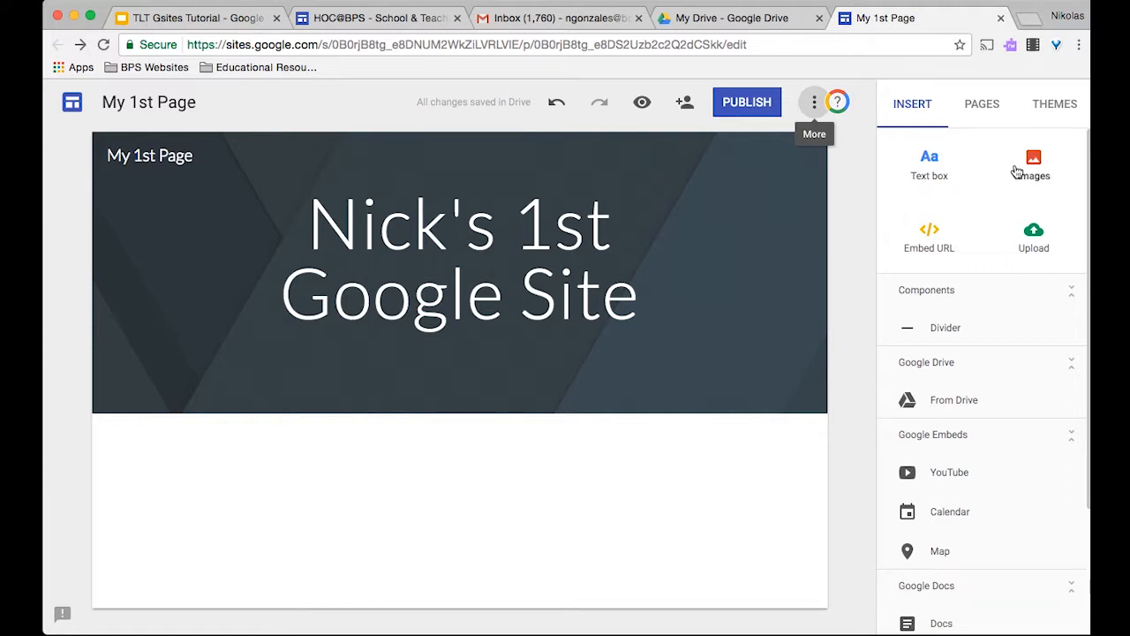
scroll(936, 323, down, 1)
scroll(937, 324, down, 4)
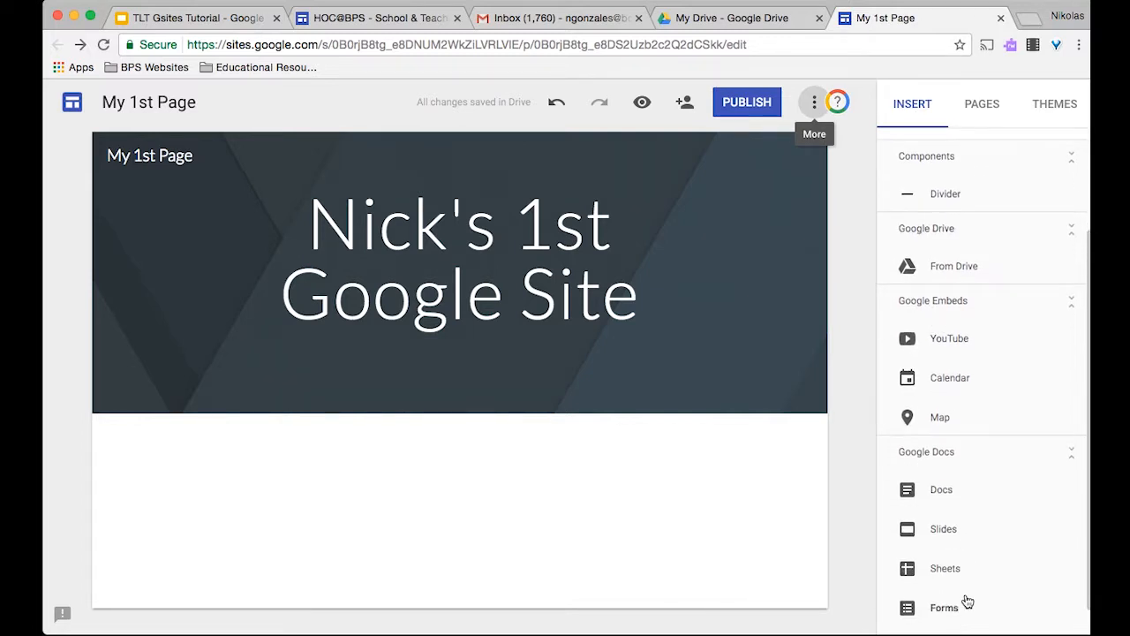
scroll(967, 601, down, 1)
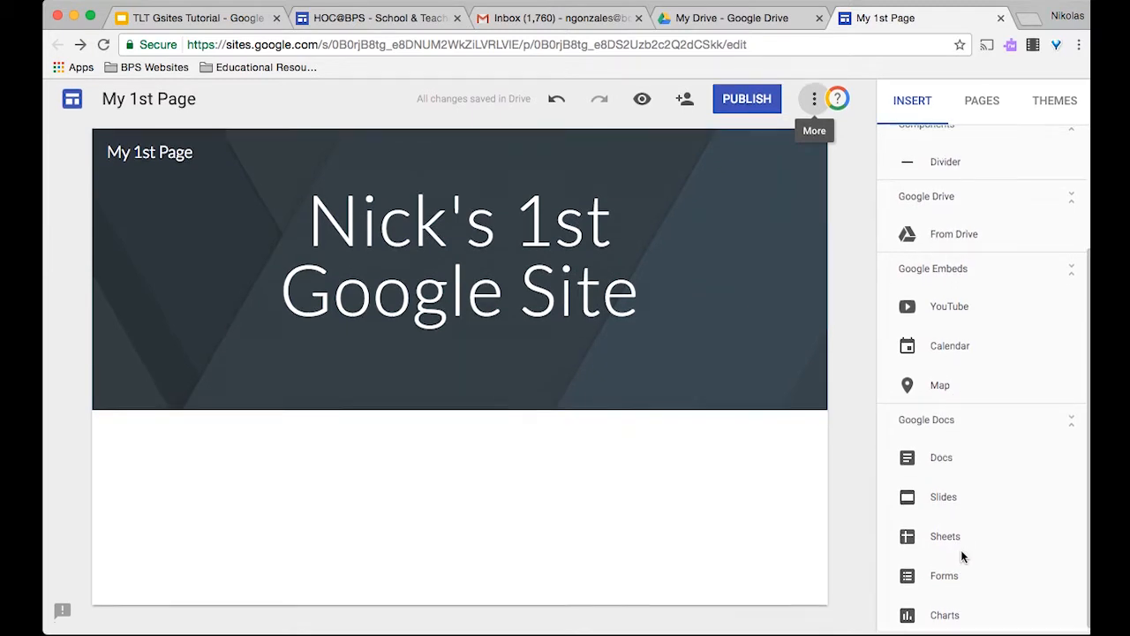
scroll(963, 230, up, 4)
click(983, 116)
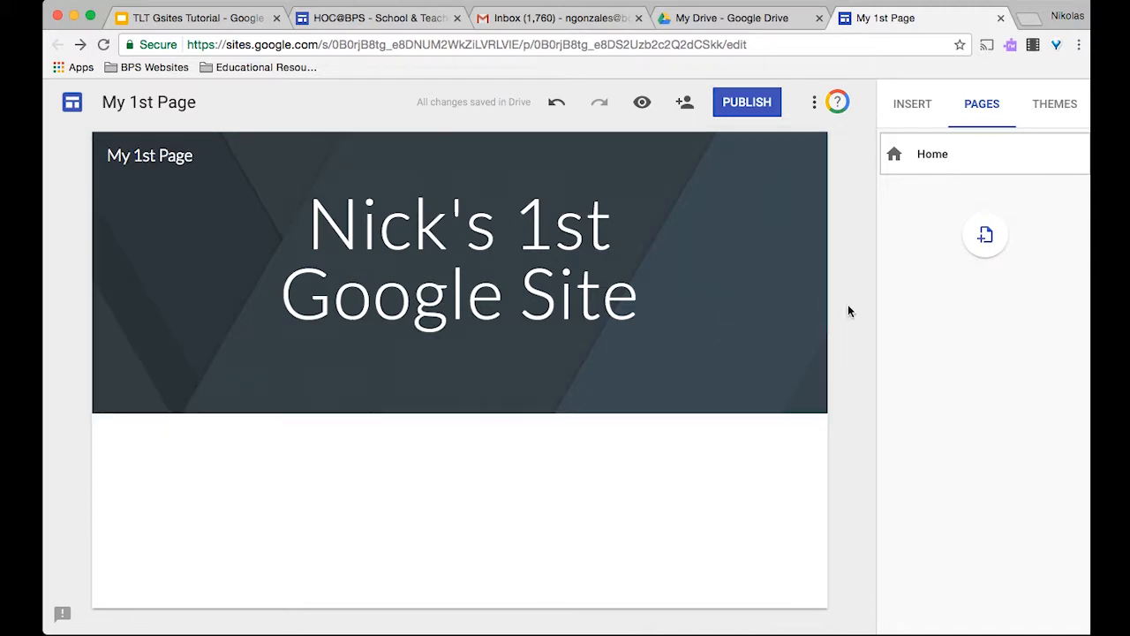
- Add a page named 'Nick's 1st Subpage' and check it alongside the Home page
click(986, 235)
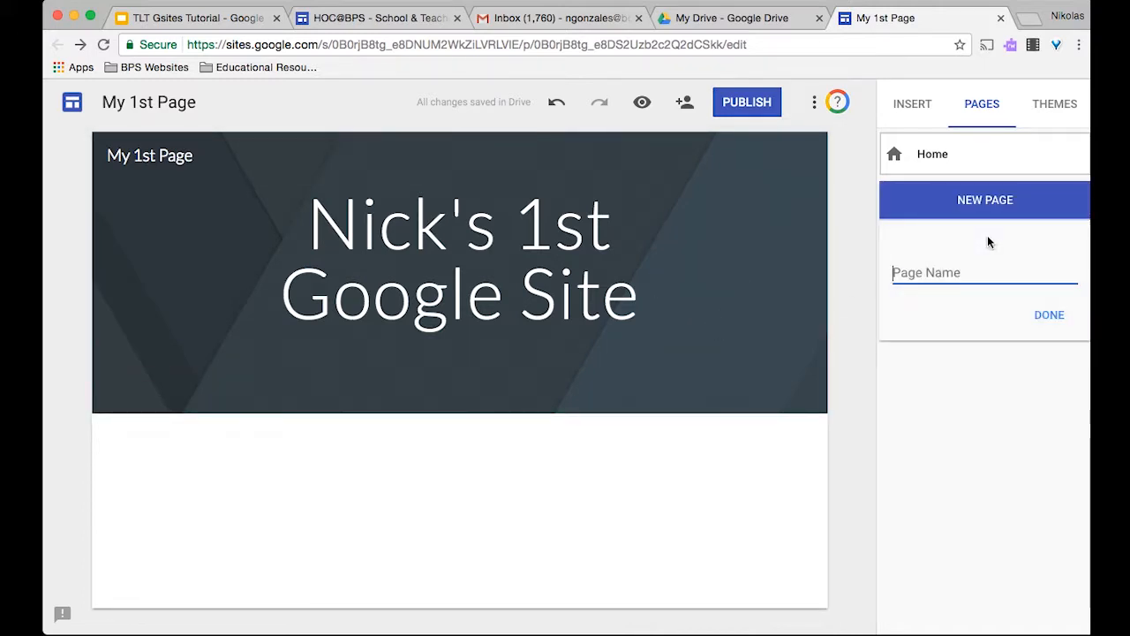
text(Nick's)
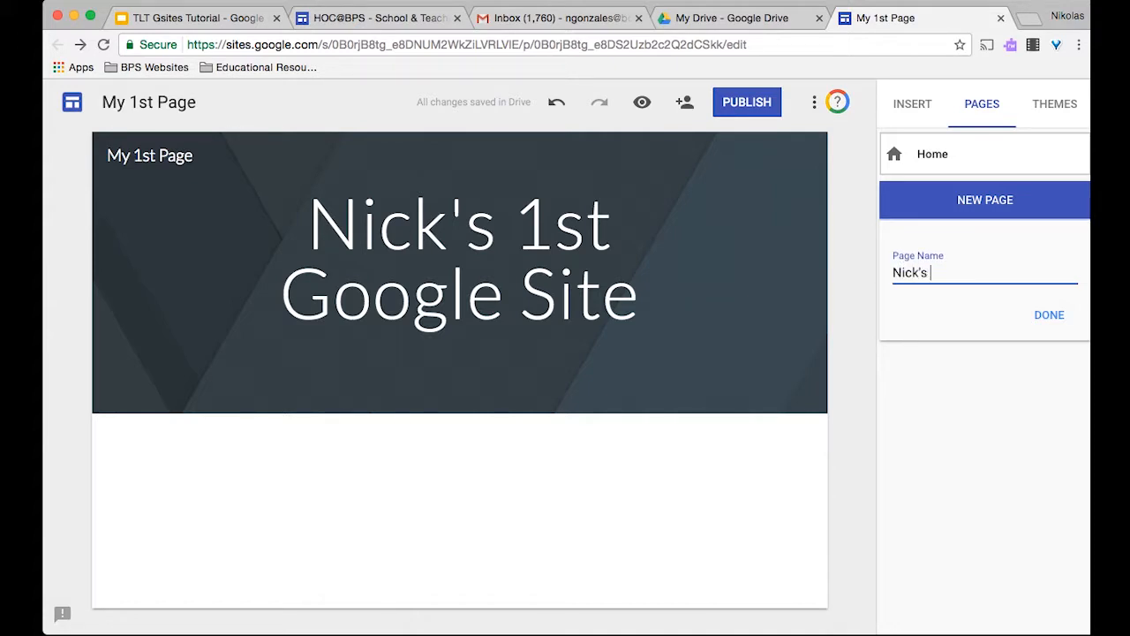
text( 1st Subpage)
click(1047, 312)
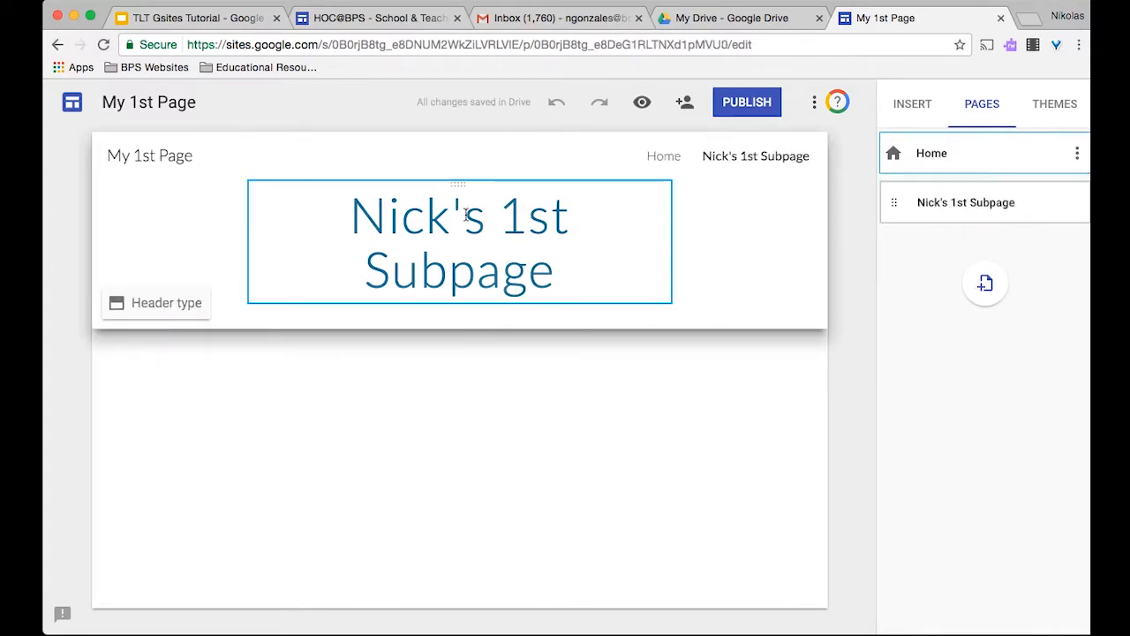
click(939, 155)
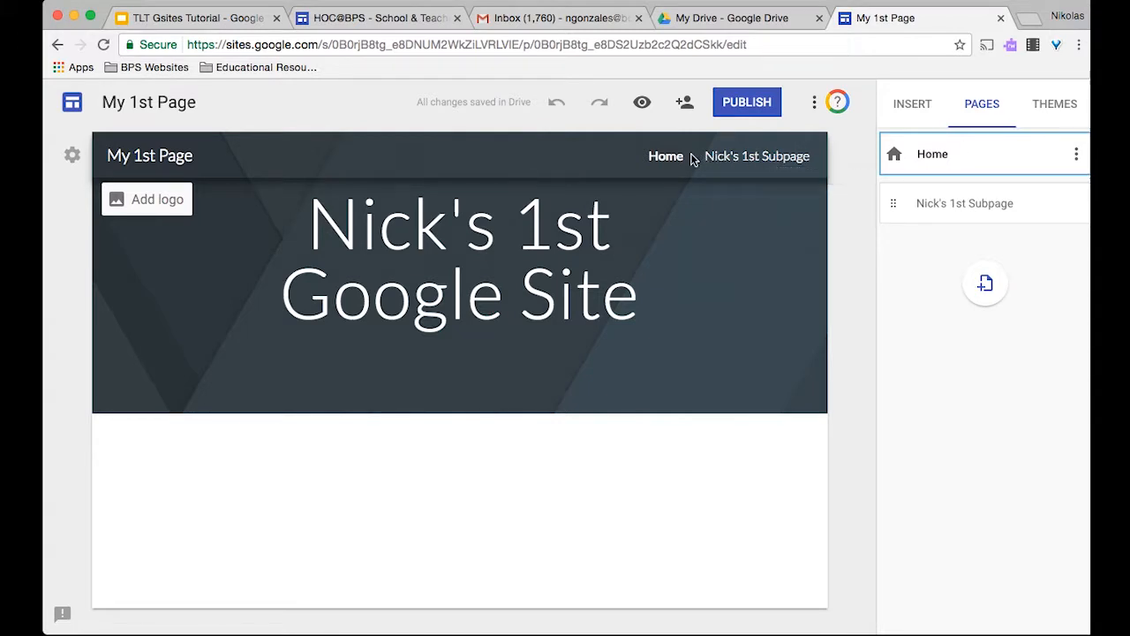
click(769, 157)
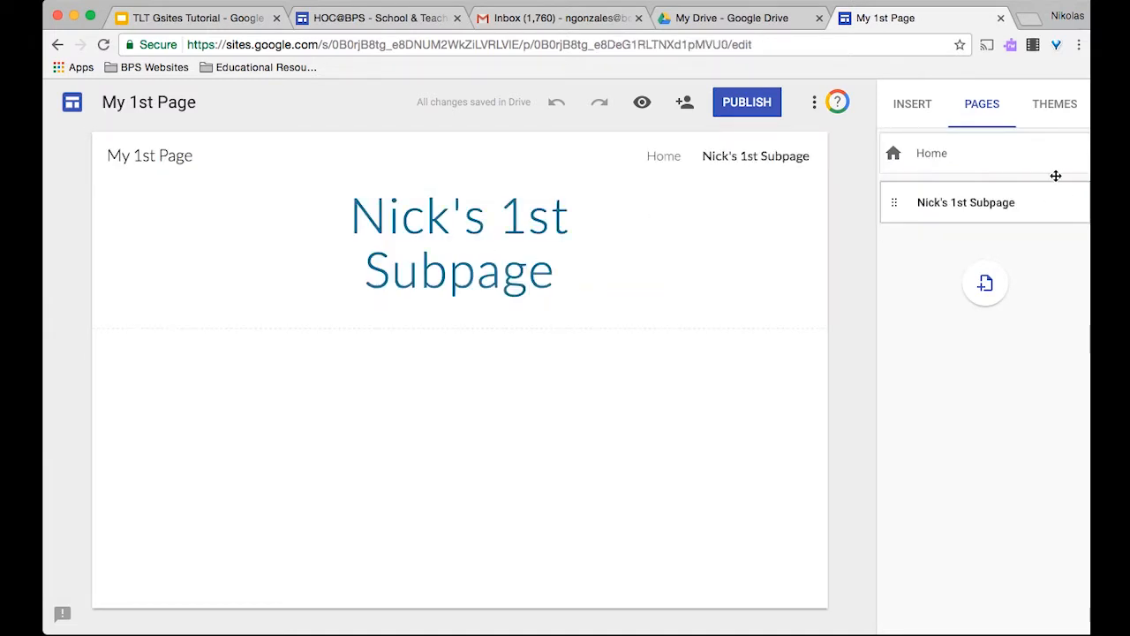
click(1054, 105)
- Preview the Aristotle, Diplomat, Vision and Level themes, then keep Simple
click(1004, 361)
click(995, 441)
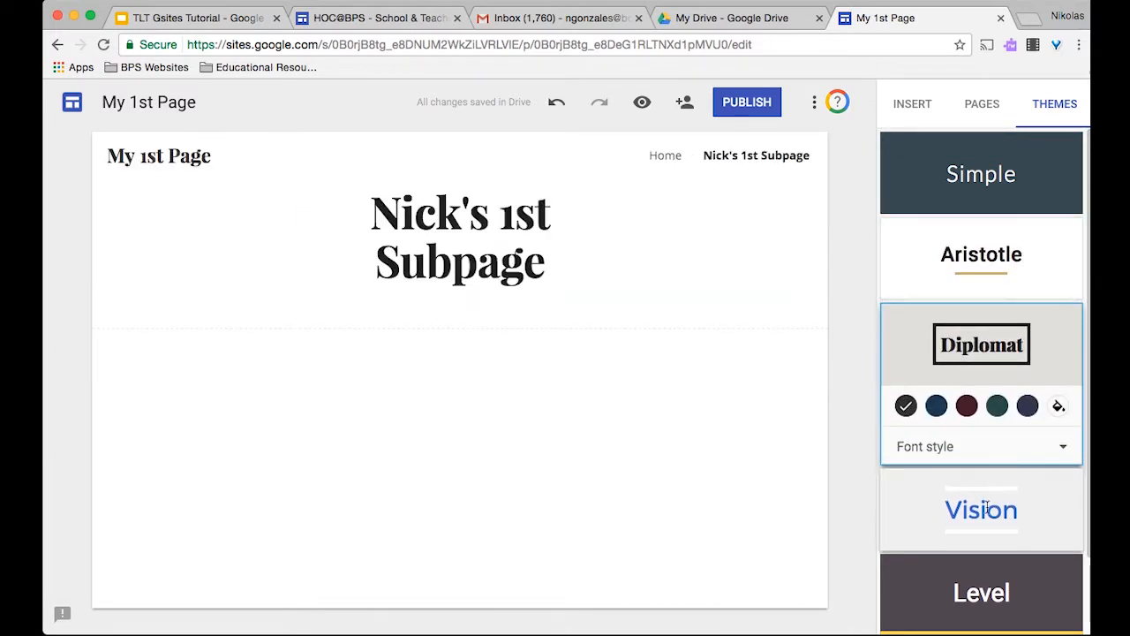
click(985, 499)
click(984, 588)
click(984, 168)
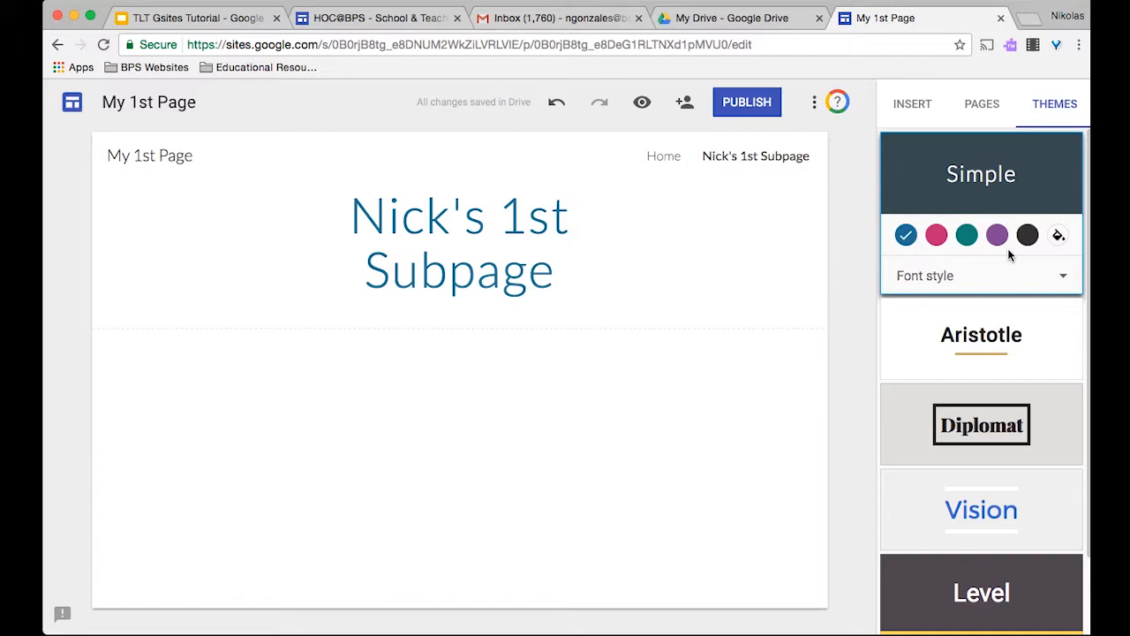
click(907, 108)
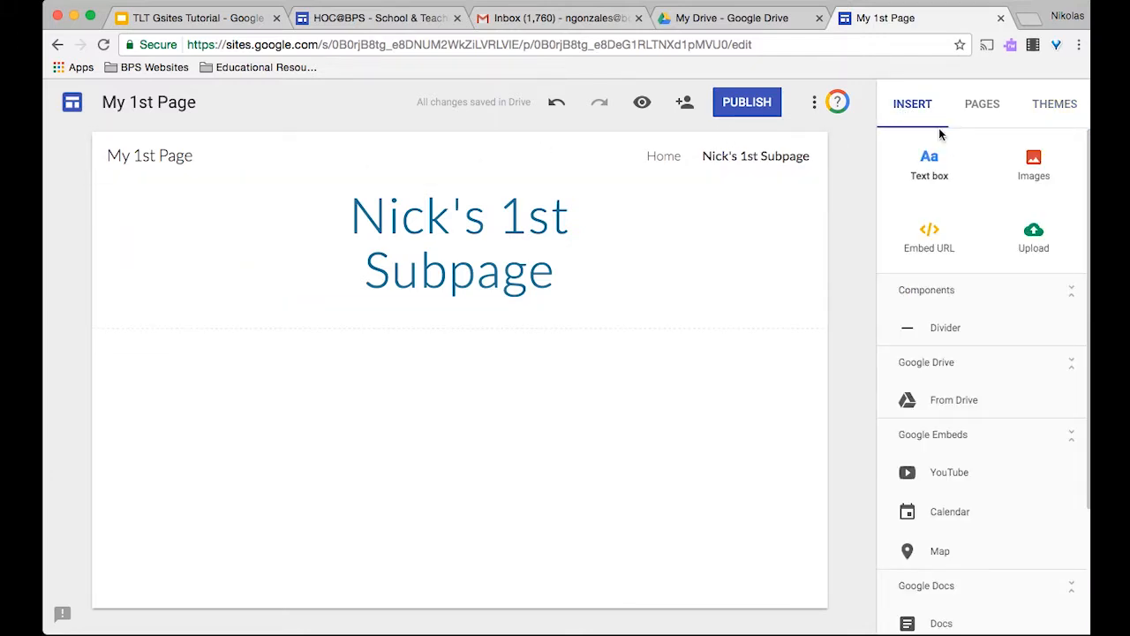
- On Home, try the title-only header, keep Banner, and bring up add-content choices
click(663, 157)
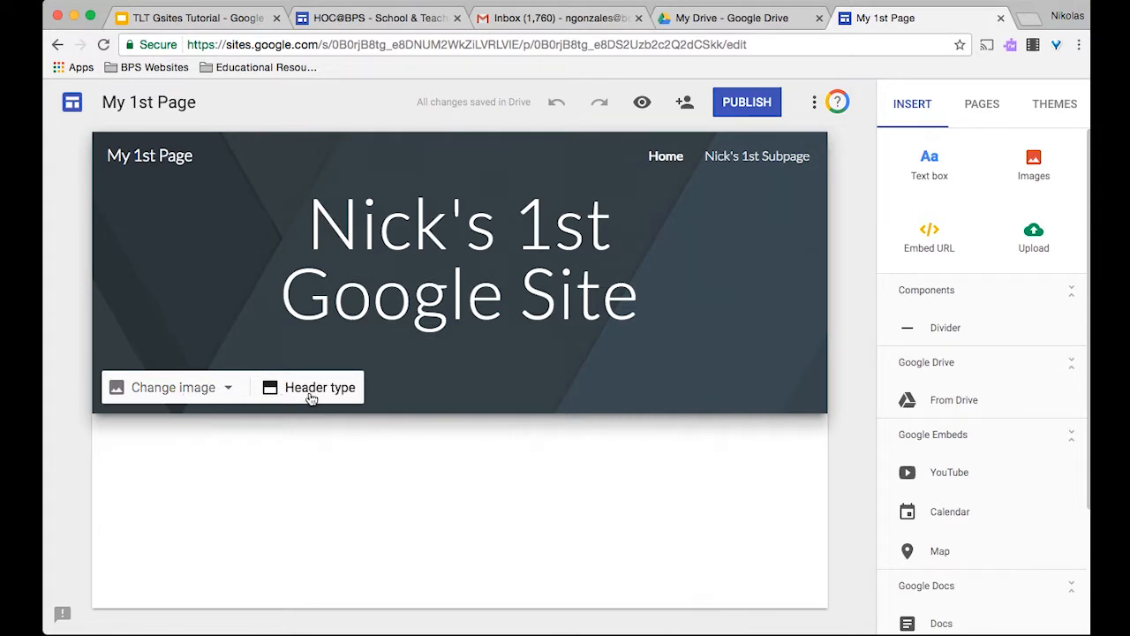
click(311, 393)
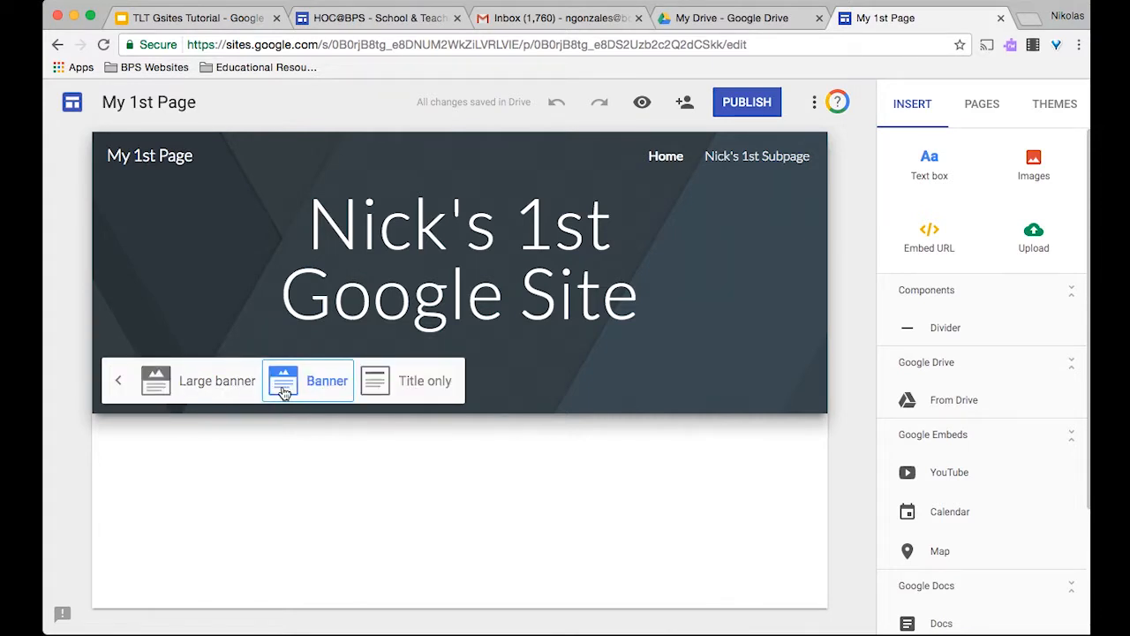
click(408, 390)
click(310, 328)
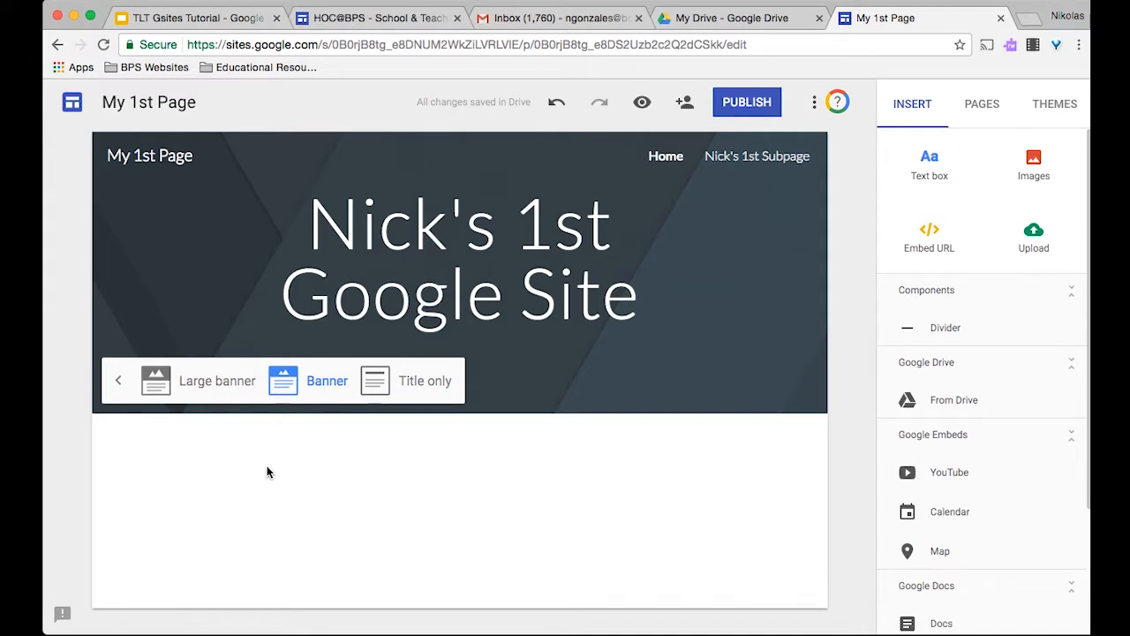
double_click(213, 451)
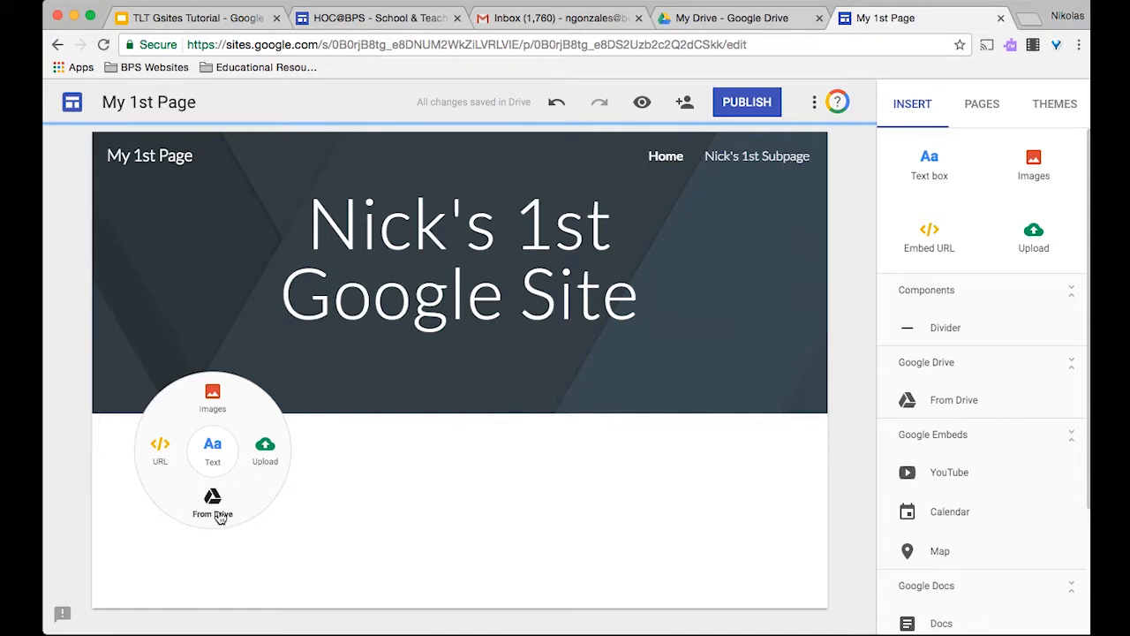
- Add a text box below the header reading 'Welcome to my 1st Website' and center it
click(212, 464)
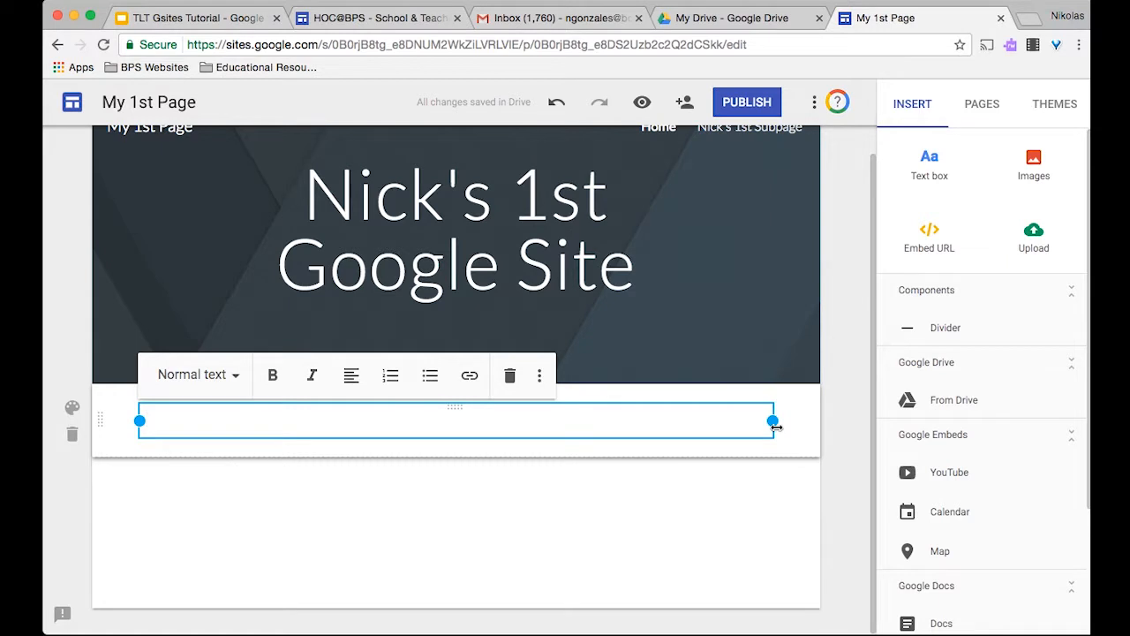
mouse_move(776, 426)
mouse_down()
mouse_move(745, 419)
mouse_move(773, 422)
mouse_up()
text(W)
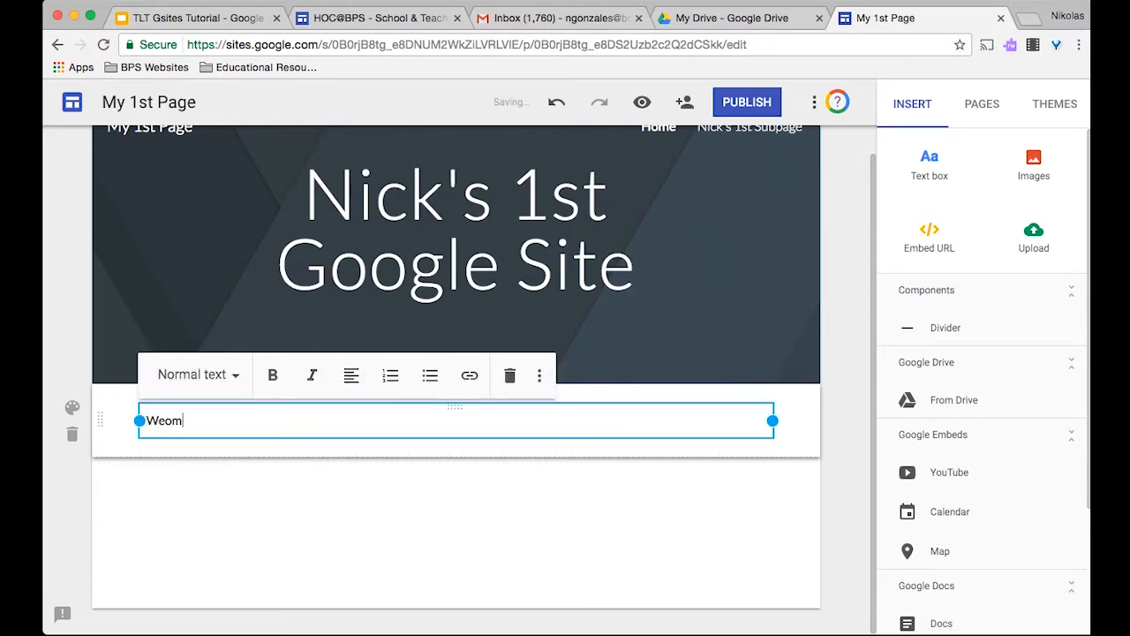
text(elcome to my 1st Website)
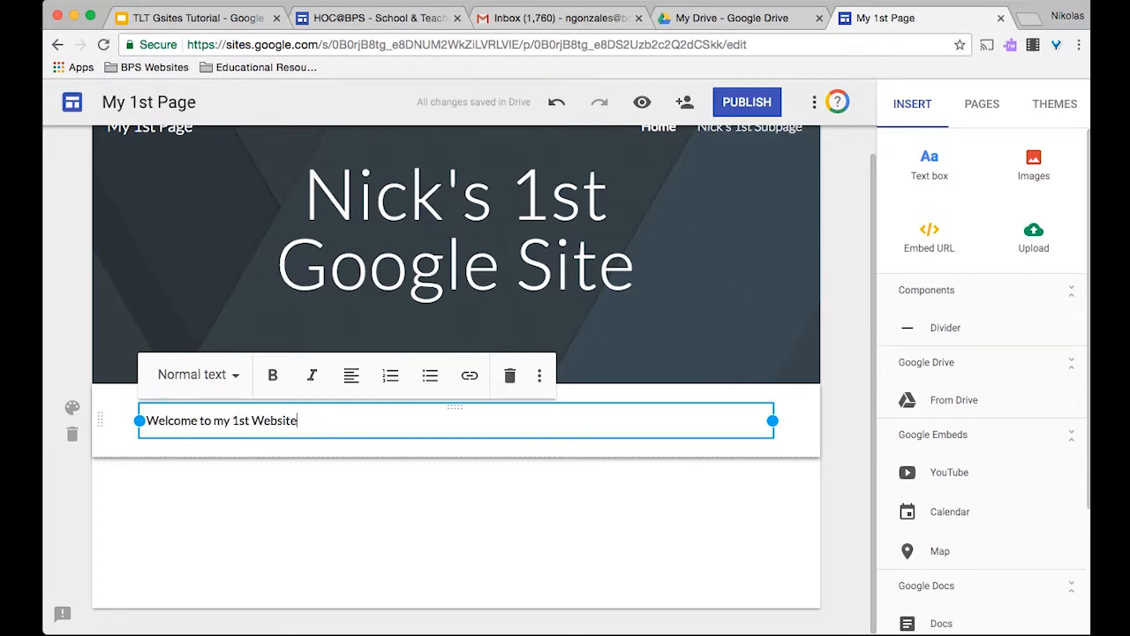
click(355, 377)
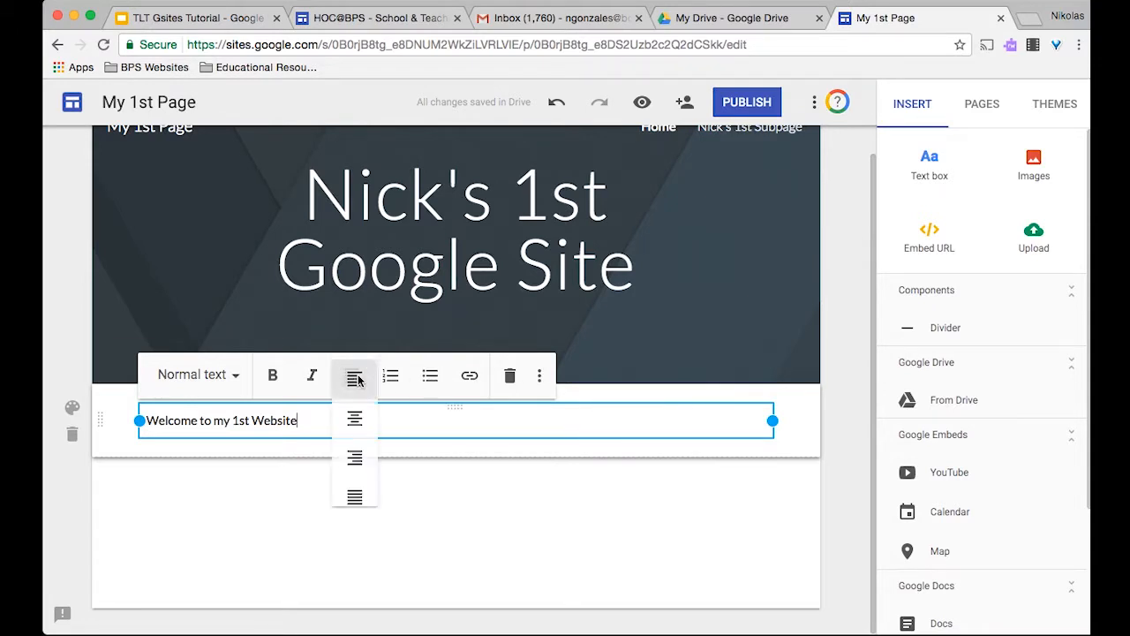
click(354, 422)
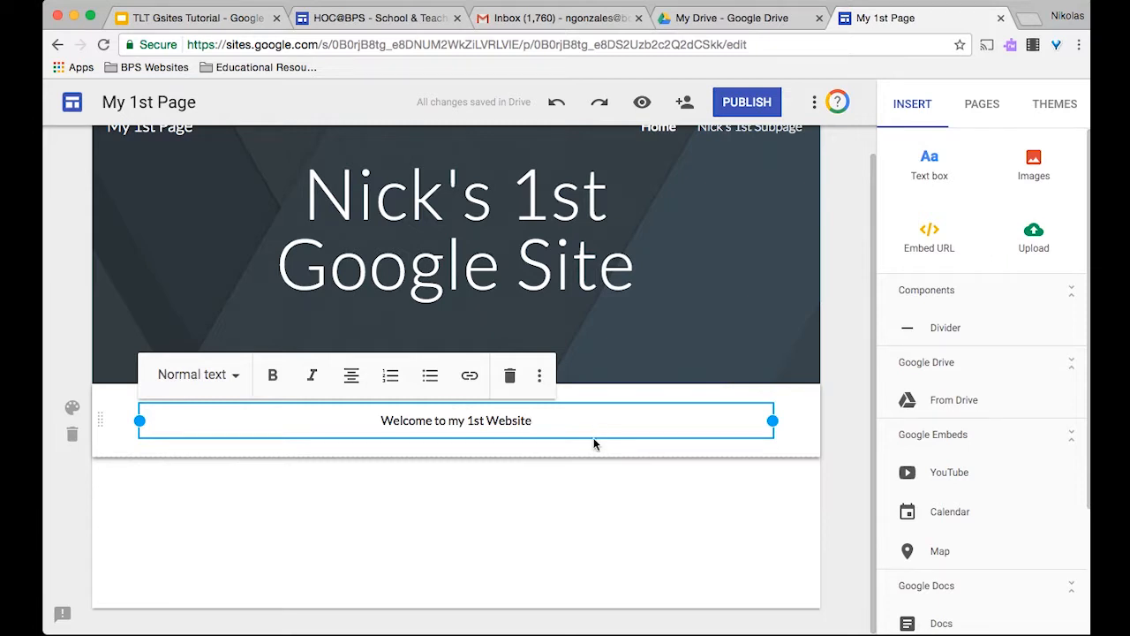
click(539, 470)
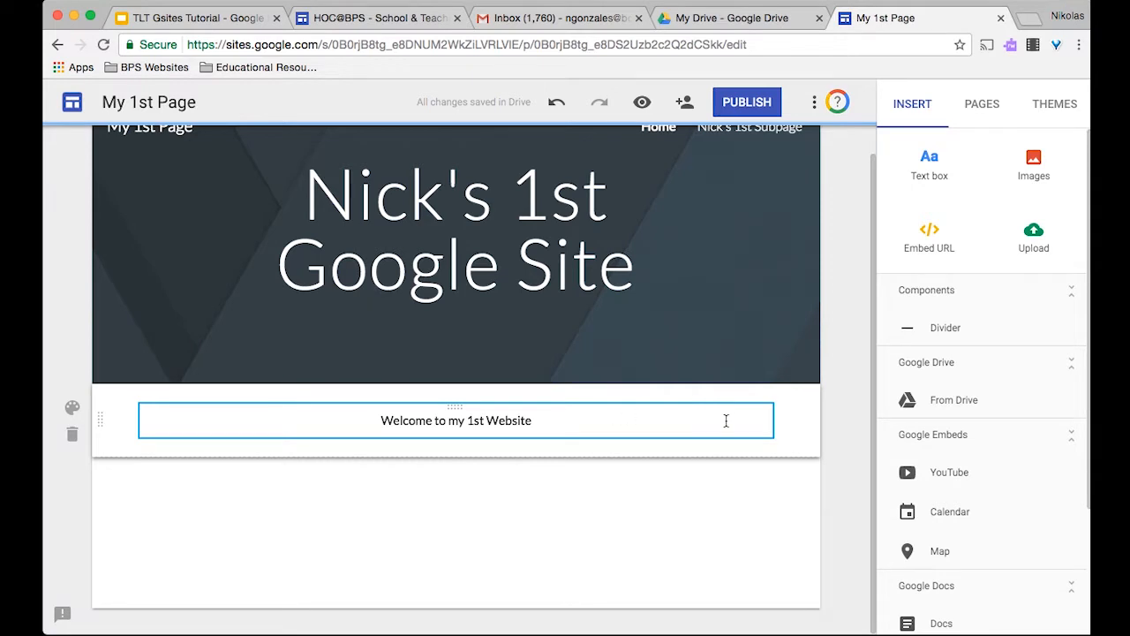
- Restyle the selected welcome text from Normal text to Heading
click(639, 416)
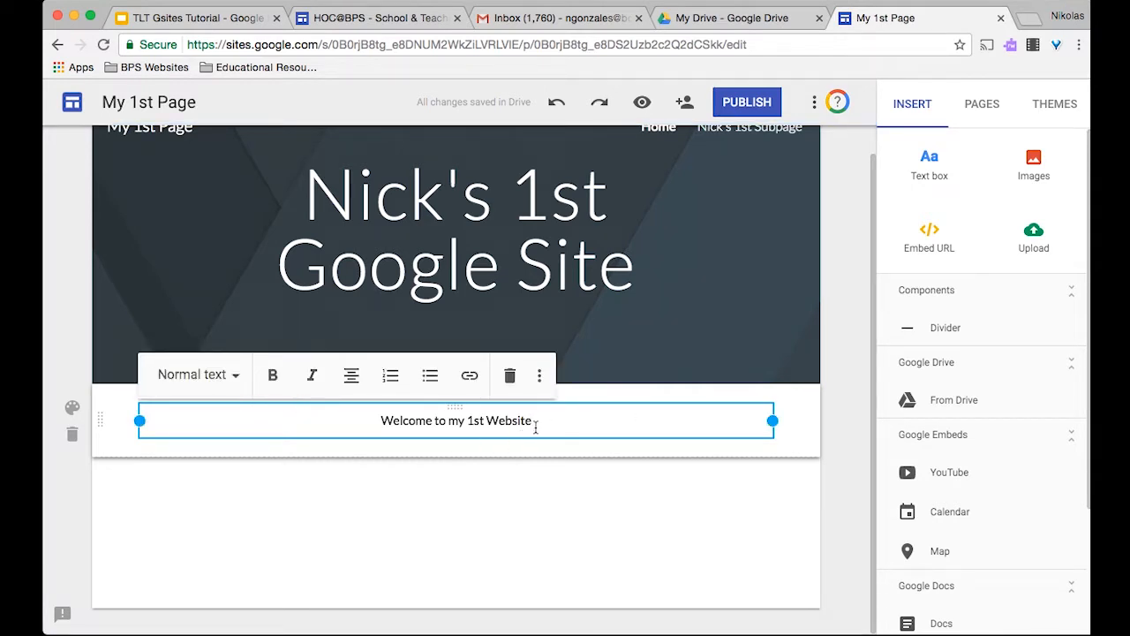
drag(525, 424, 368, 421)
click(215, 376)
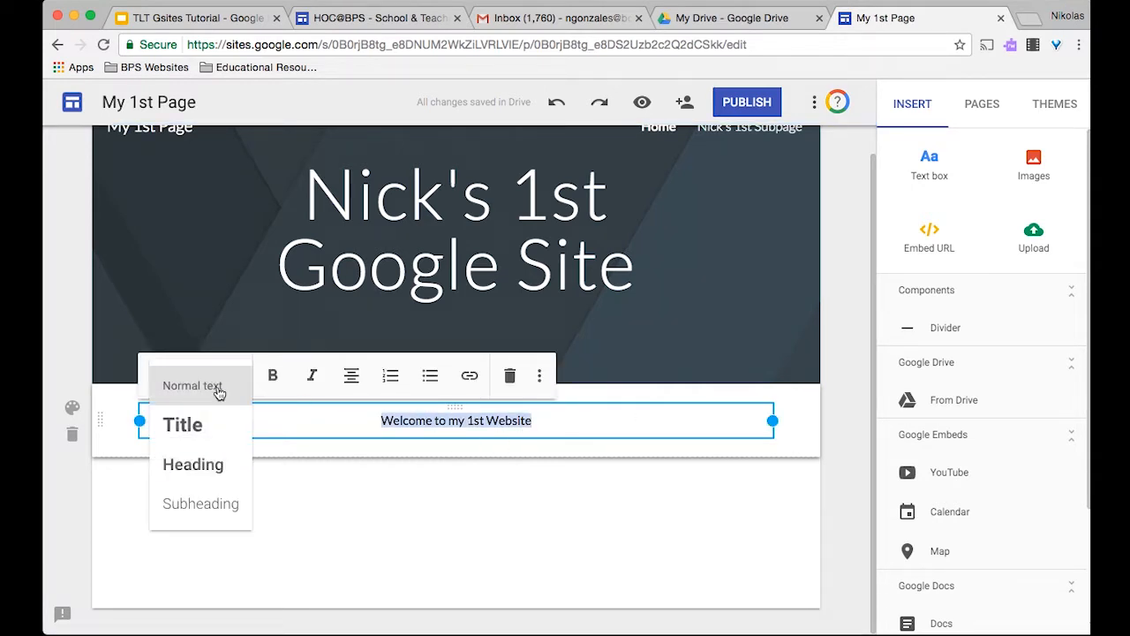
click(209, 464)
click(370, 489)
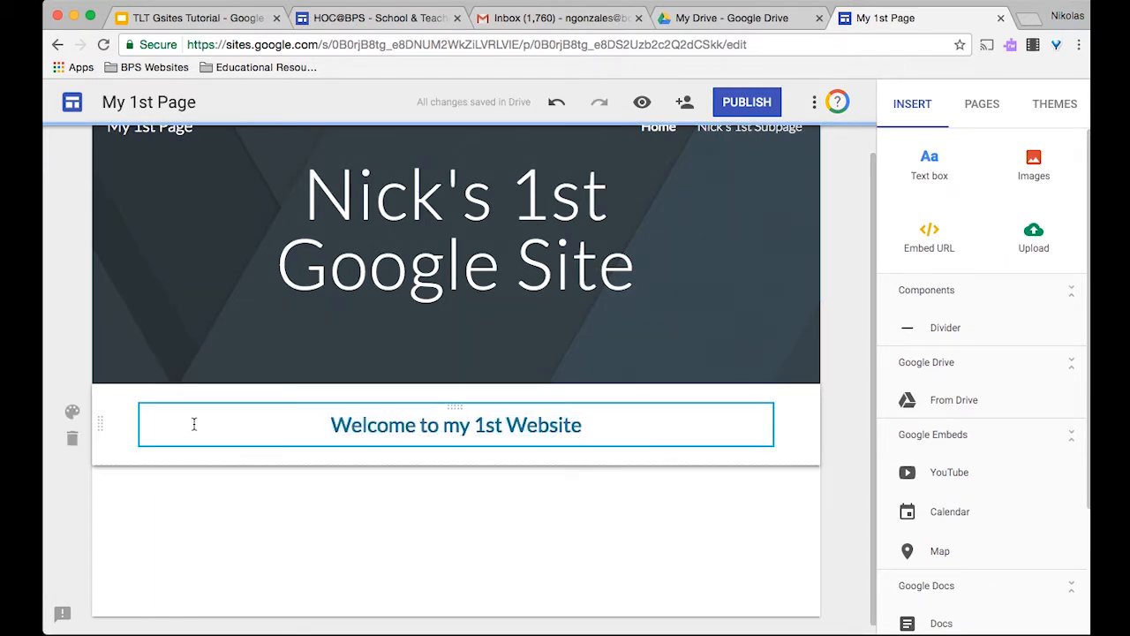
- Insert an image on the empty page area using web search, entering 'koala' as the term
double_click(282, 499)
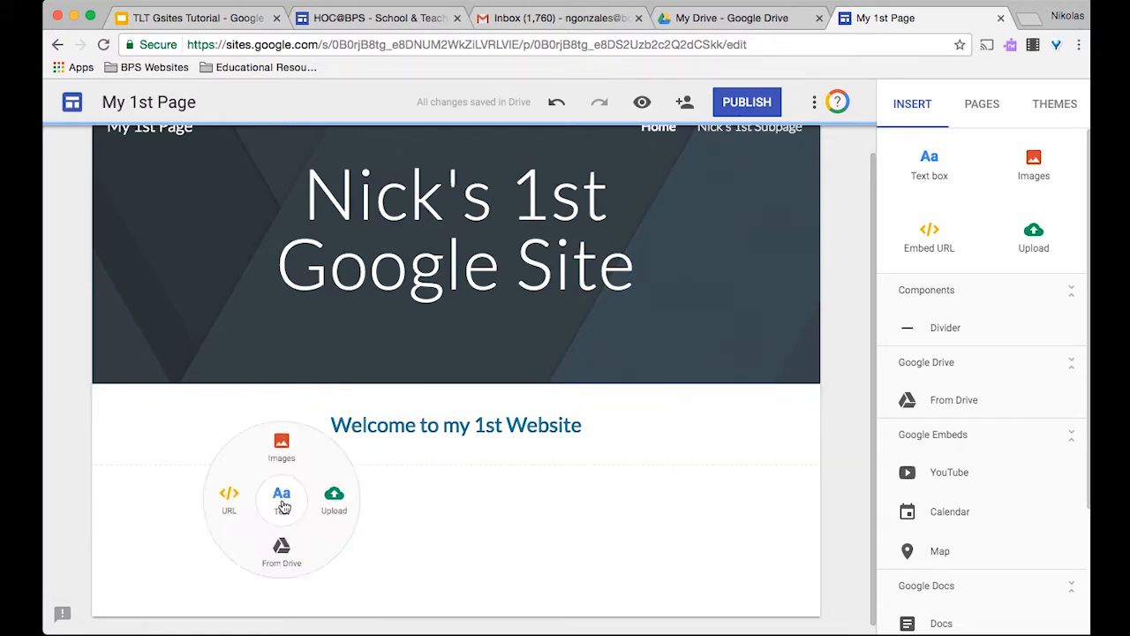
click(279, 445)
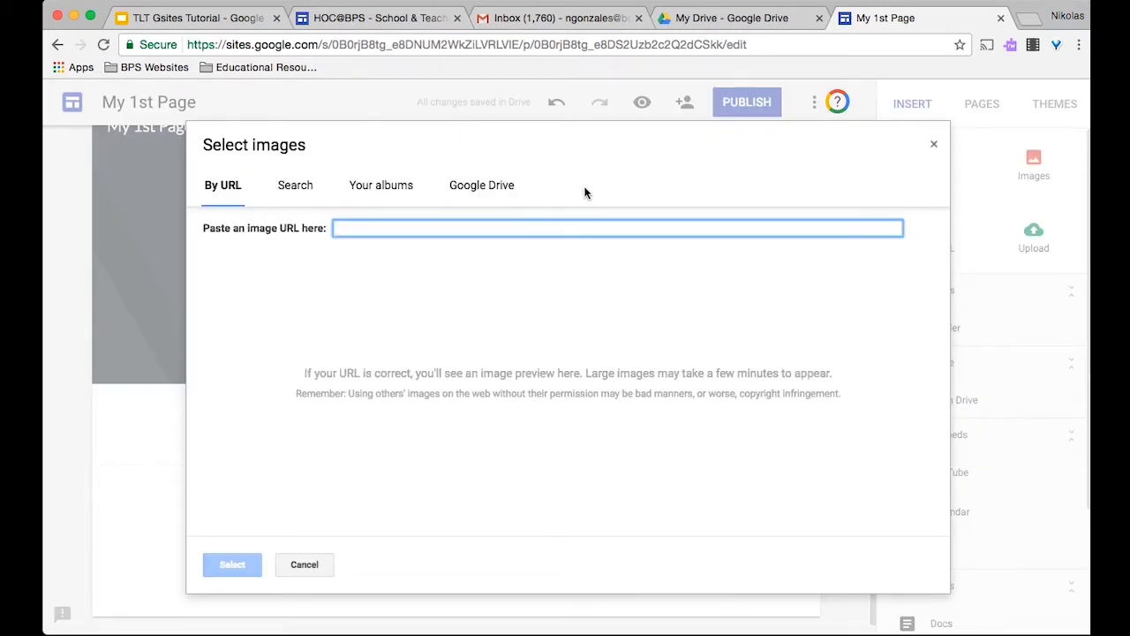
click(304, 191)
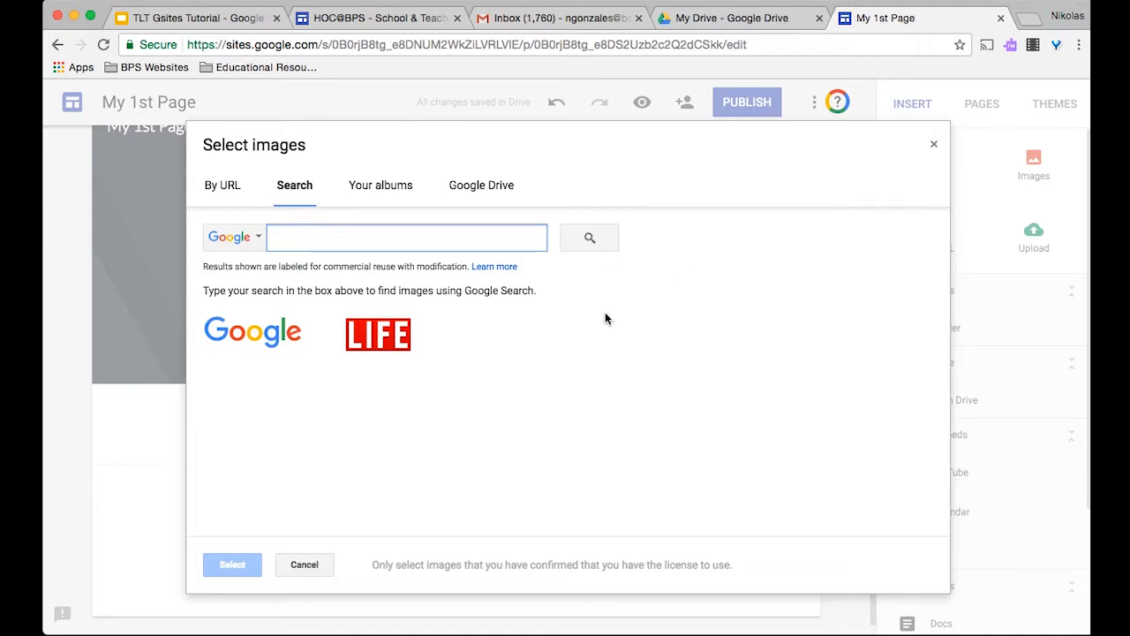
text(koala)
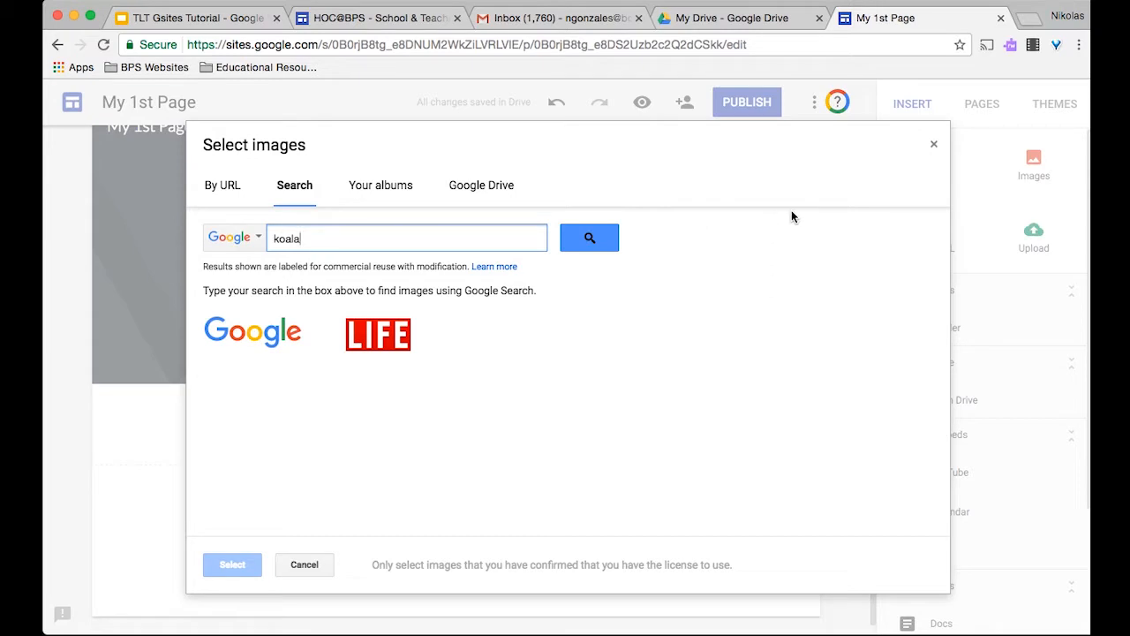
click(510, 267)
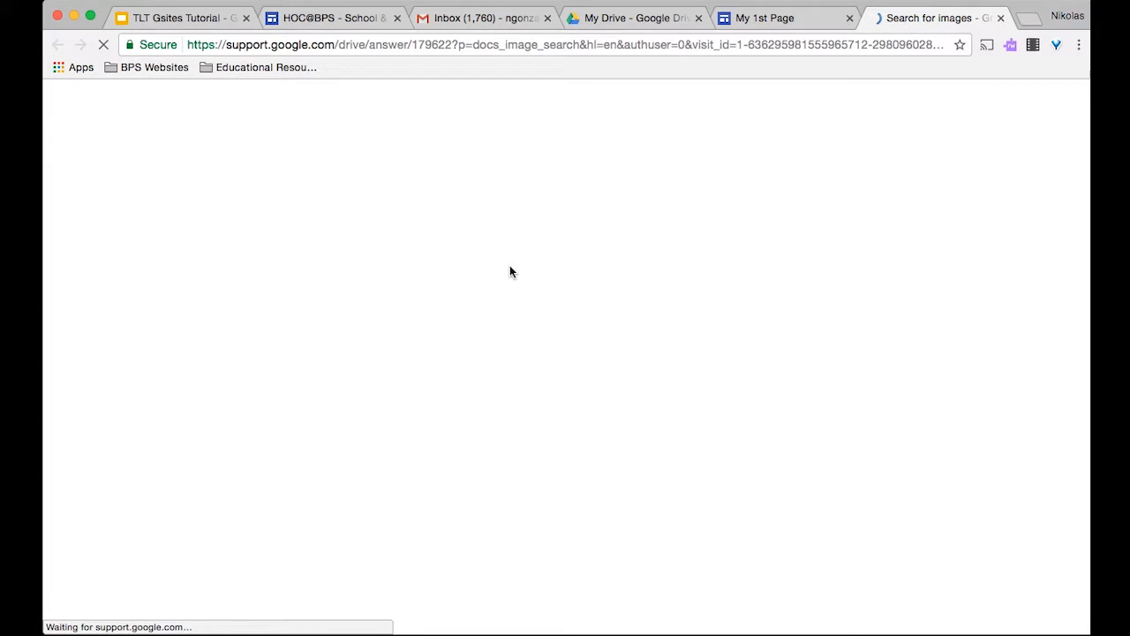
scroll(519, 352, down, 3)
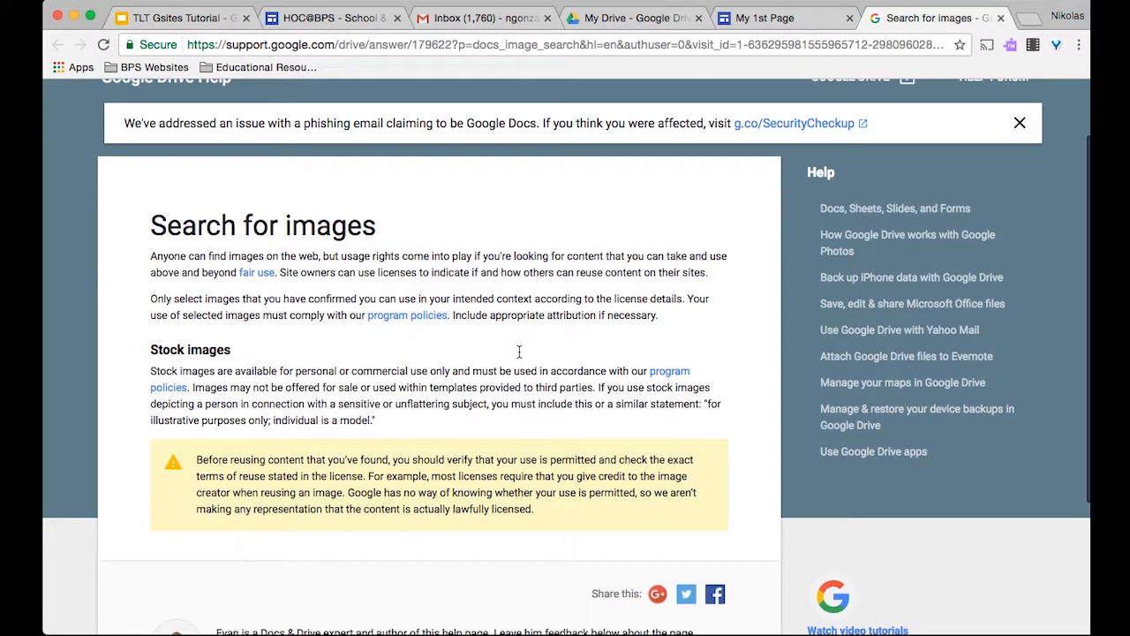
scroll(356, 400, down, 3)
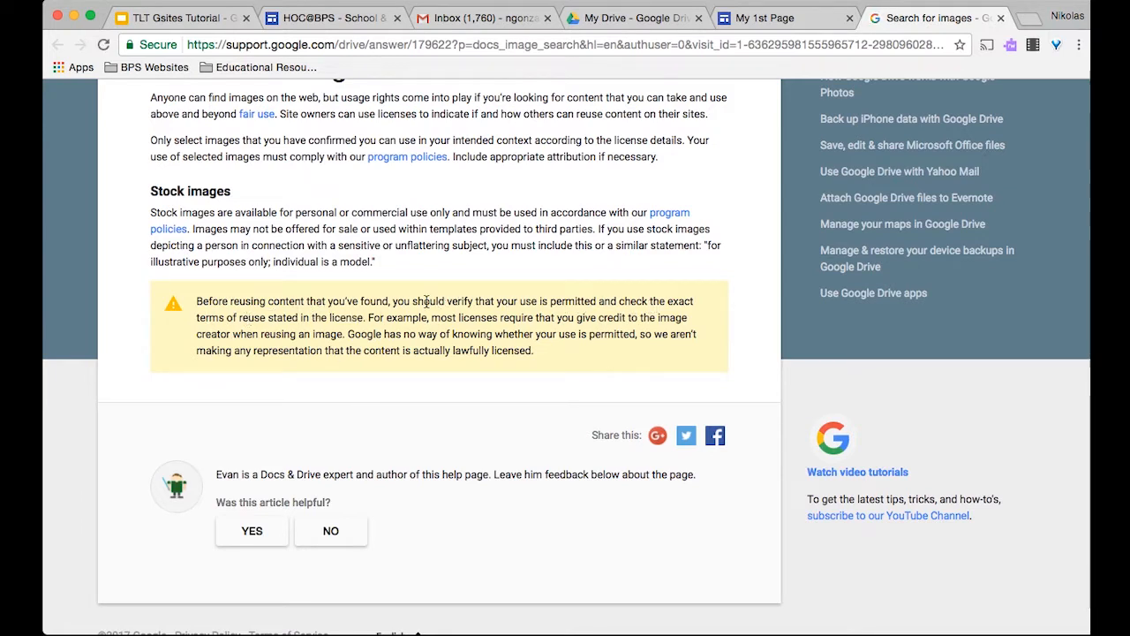
scroll(426, 301, up, 5)
click(784, 23)
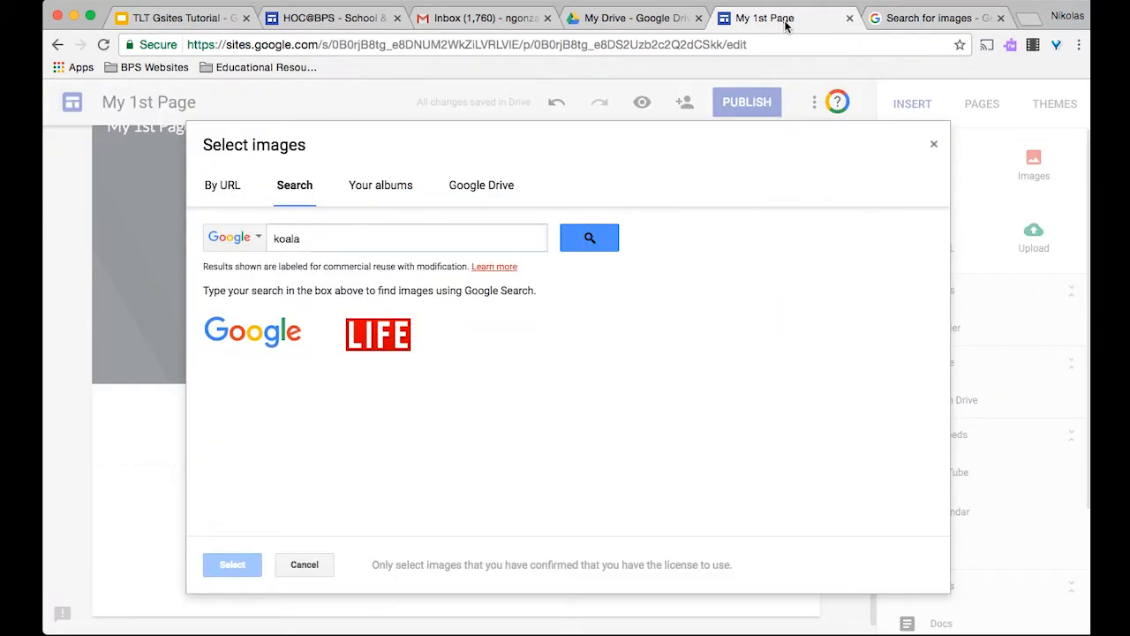
- Insert the third koala search result, center it under the heading, and widen it
click(601, 241)
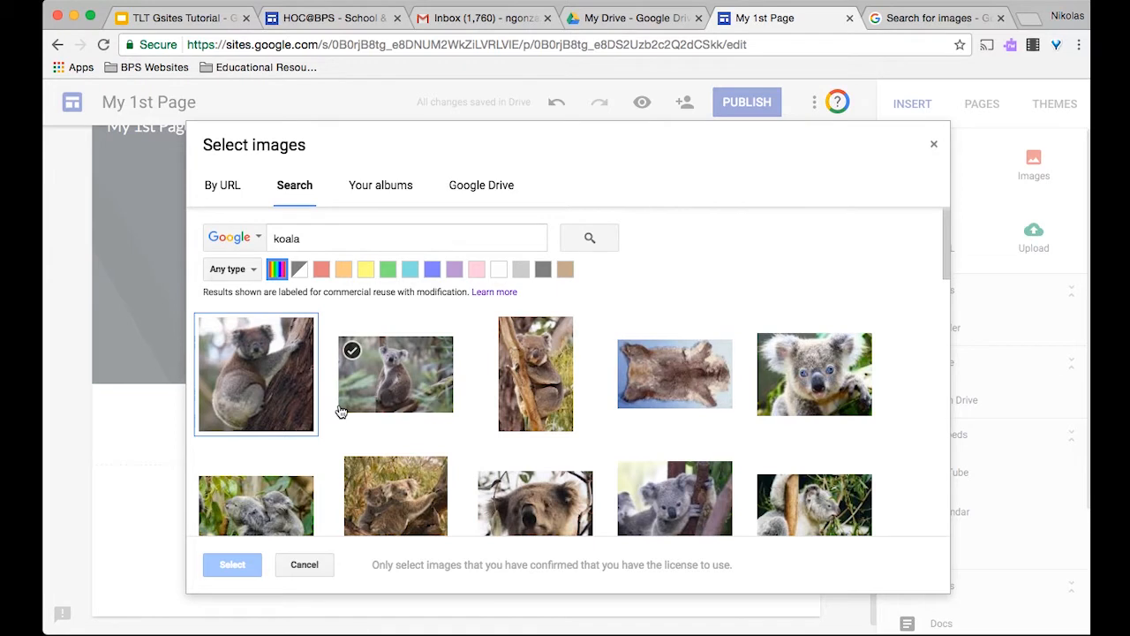
click(544, 380)
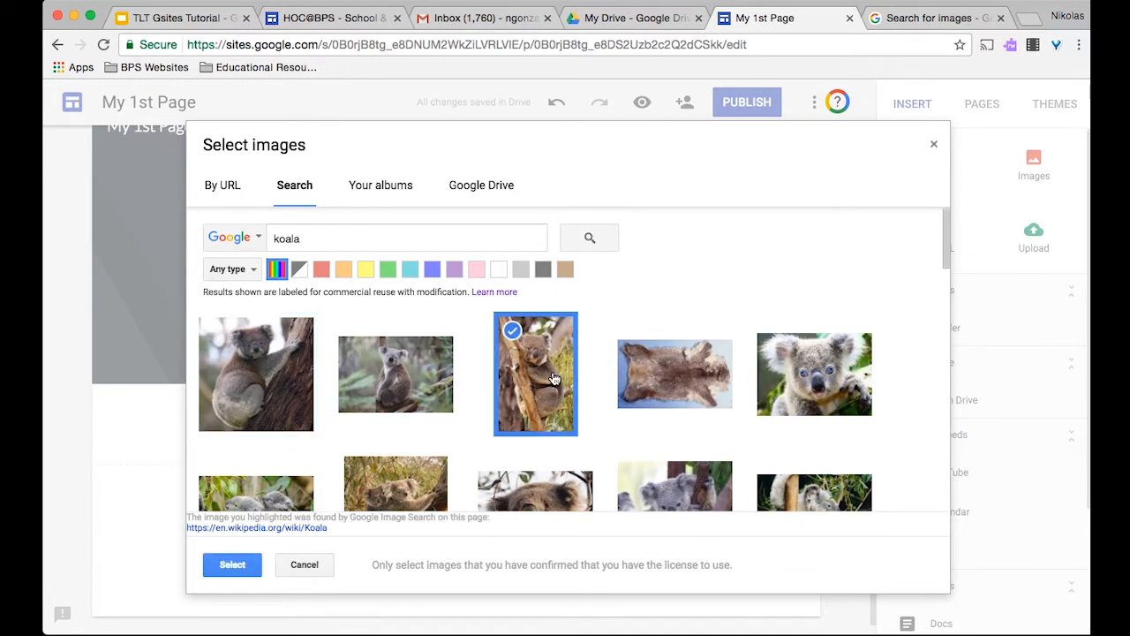
click(233, 564)
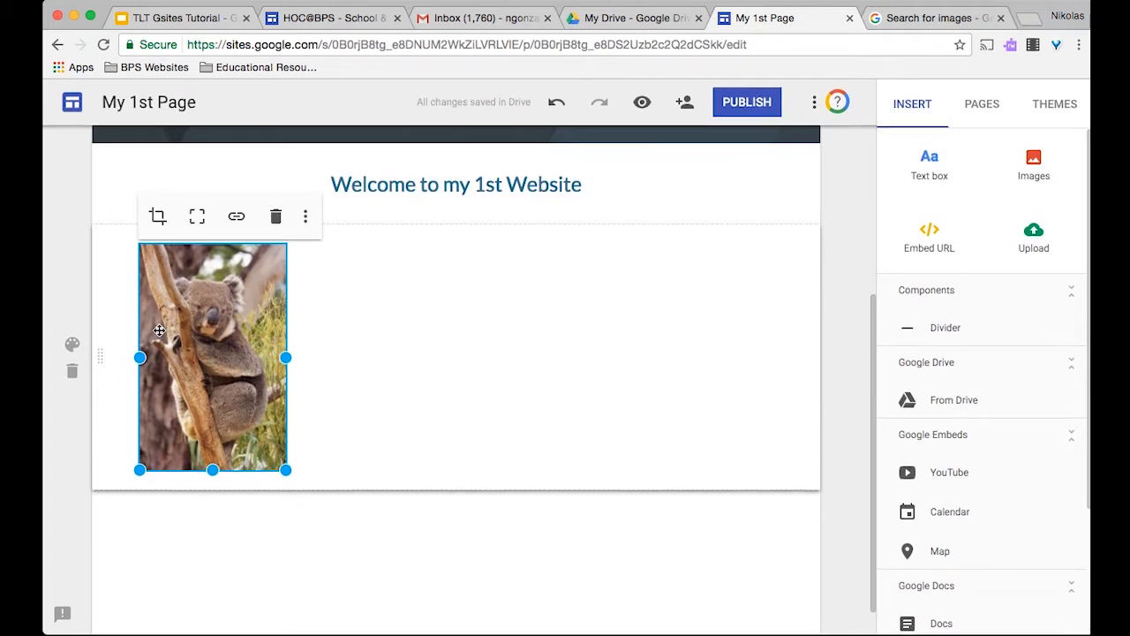
drag(159, 330, 201, 308)
drag(286, 358, 447, 345)
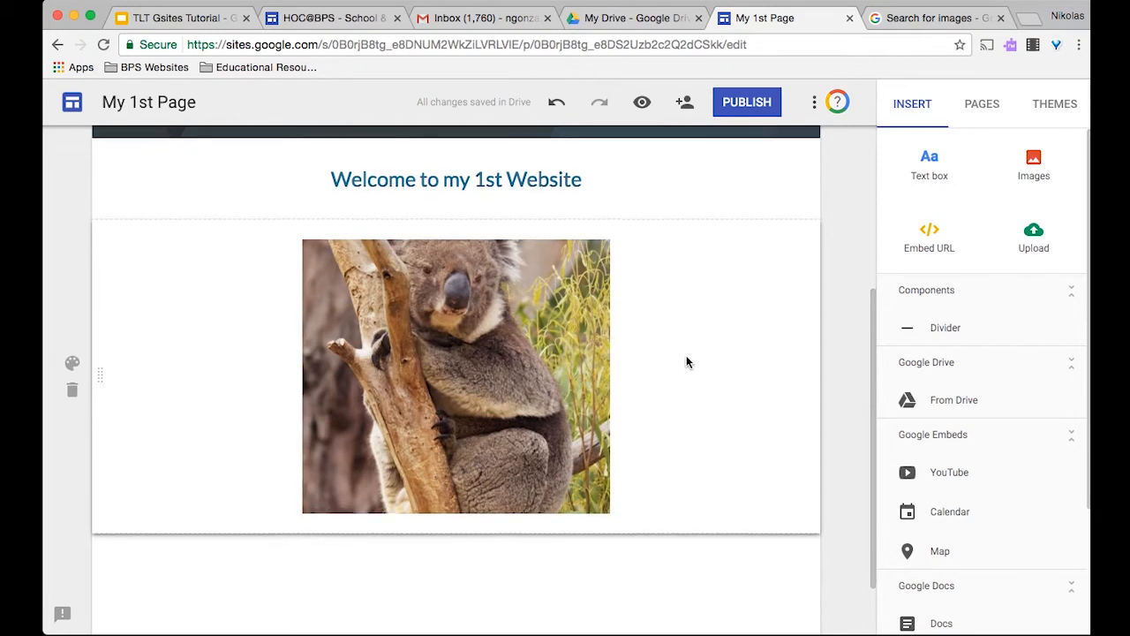
- Publish the site at nickssite with visitor access set to Anyone on the web
scroll(688, 360, up, 1)
scroll(687, 362, up, 3)
scroll(687, 362, down, 2)
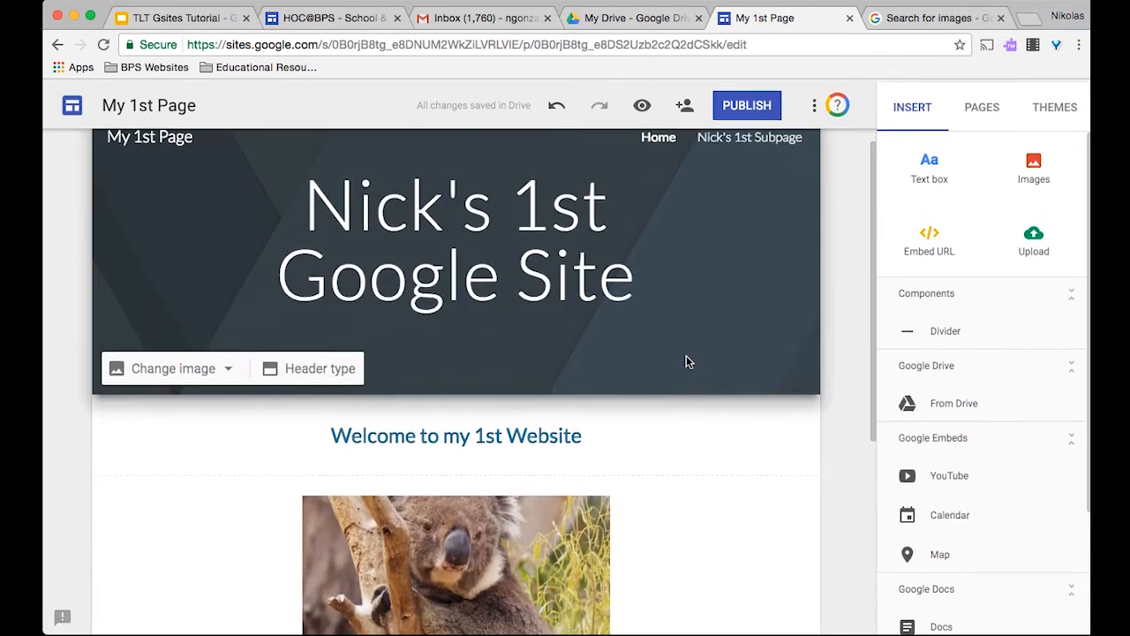
scroll(687, 362, down, 2)
scroll(686, 362, up, 4)
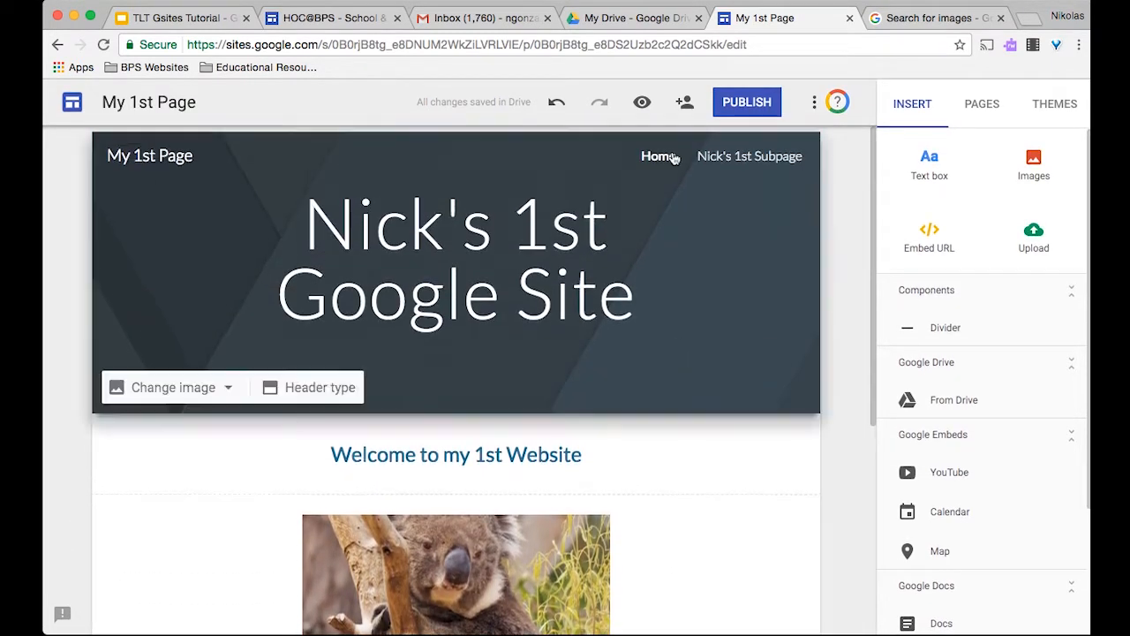
click(750, 104)
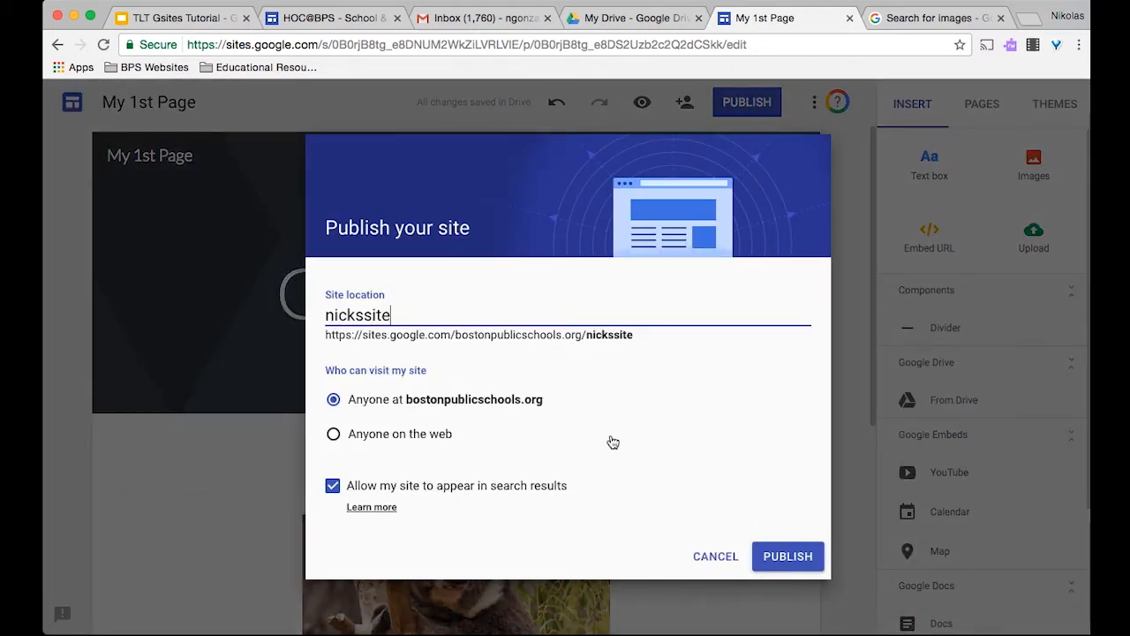
click(334, 434)
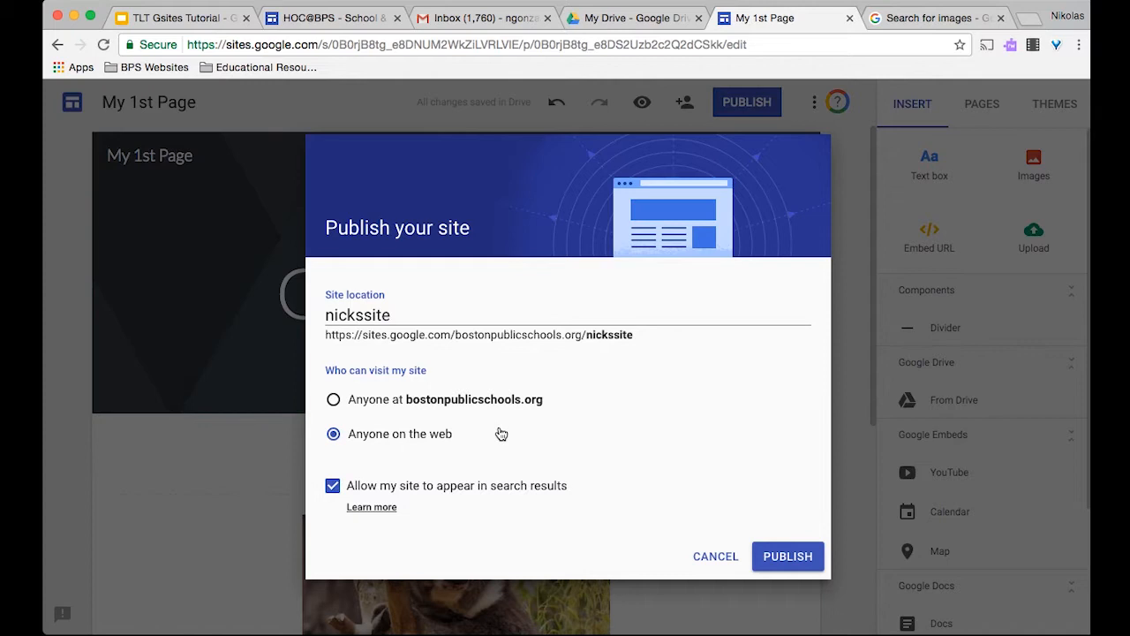
click(803, 546)
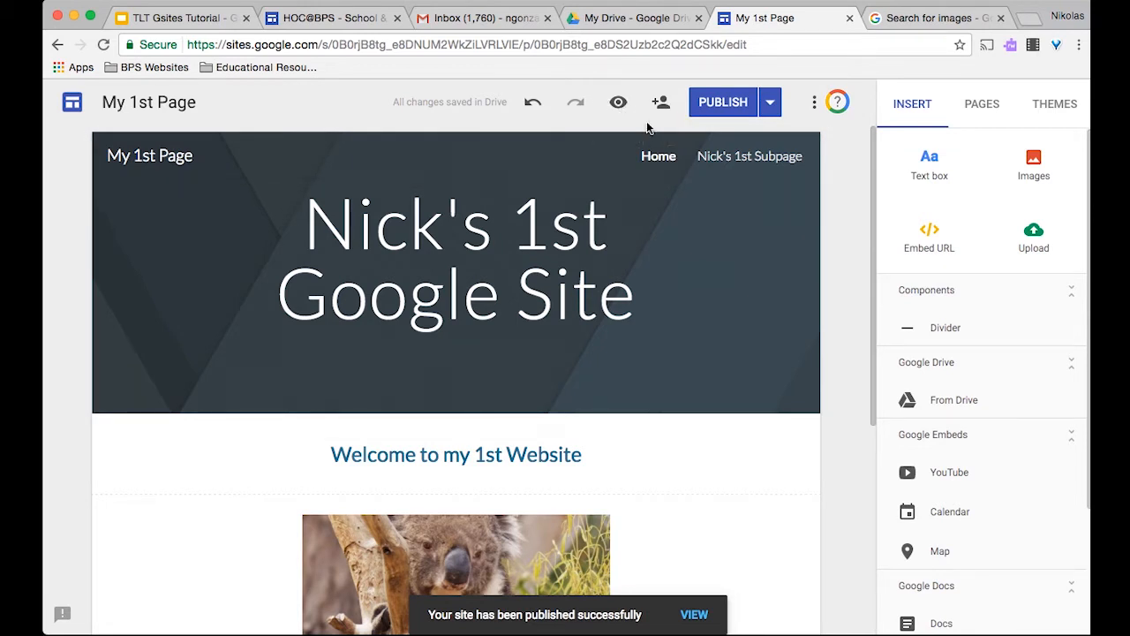
scroll(609, 369, down, 3)
scroll(609, 369, up, 3)
scroll(610, 369, down, 4)
scroll(610, 369, up, 4)
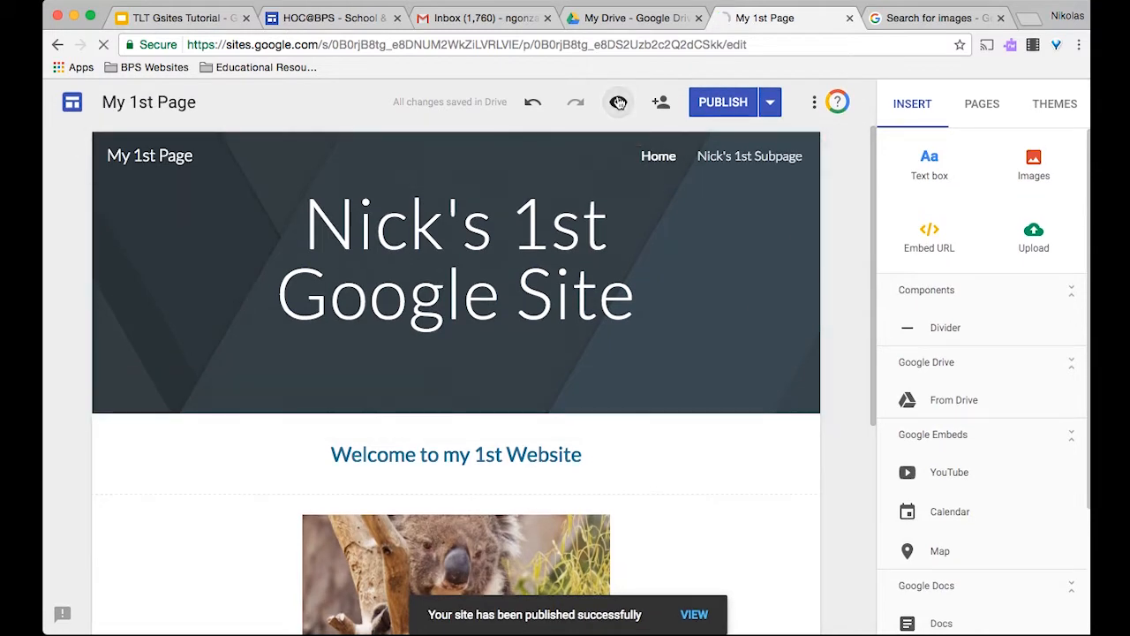
- Preview the site, trying tablet width and then desktop width
click(618, 101)
scroll(588, 380, down, 2)
scroll(588, 379, up, 2)
click(899, 571)
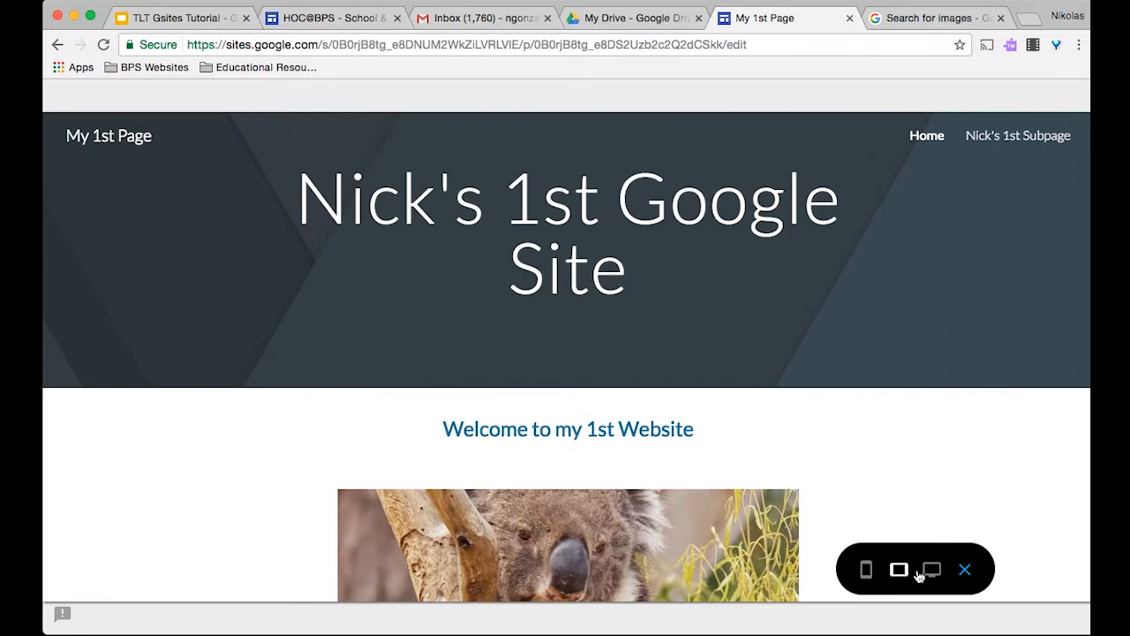
click(934, 569)
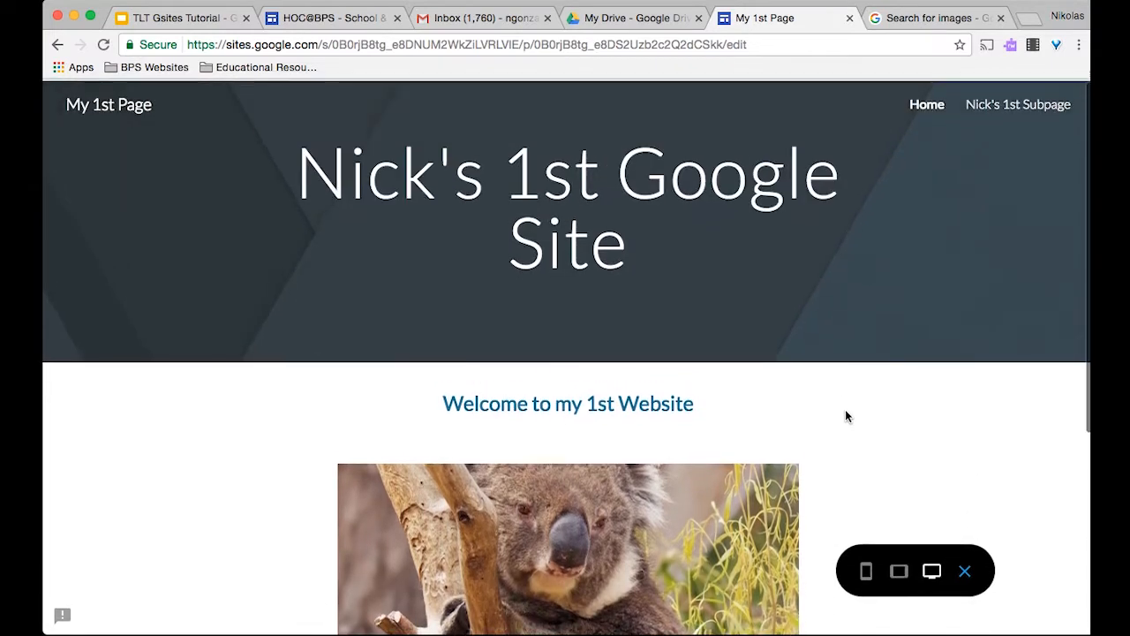
- View Nick's 1st Subpage and Home in the preview, then return to the TLT Gsites Tutorial slides
click(1009, 104)
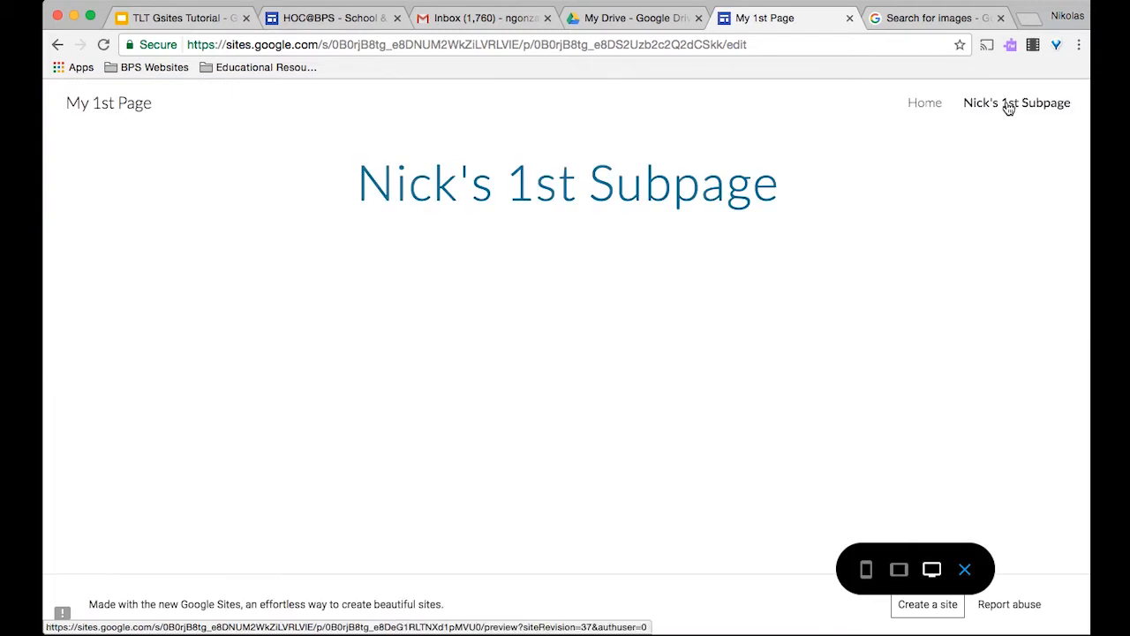
click(925, 105)
scroll(391, 489, down, 4)
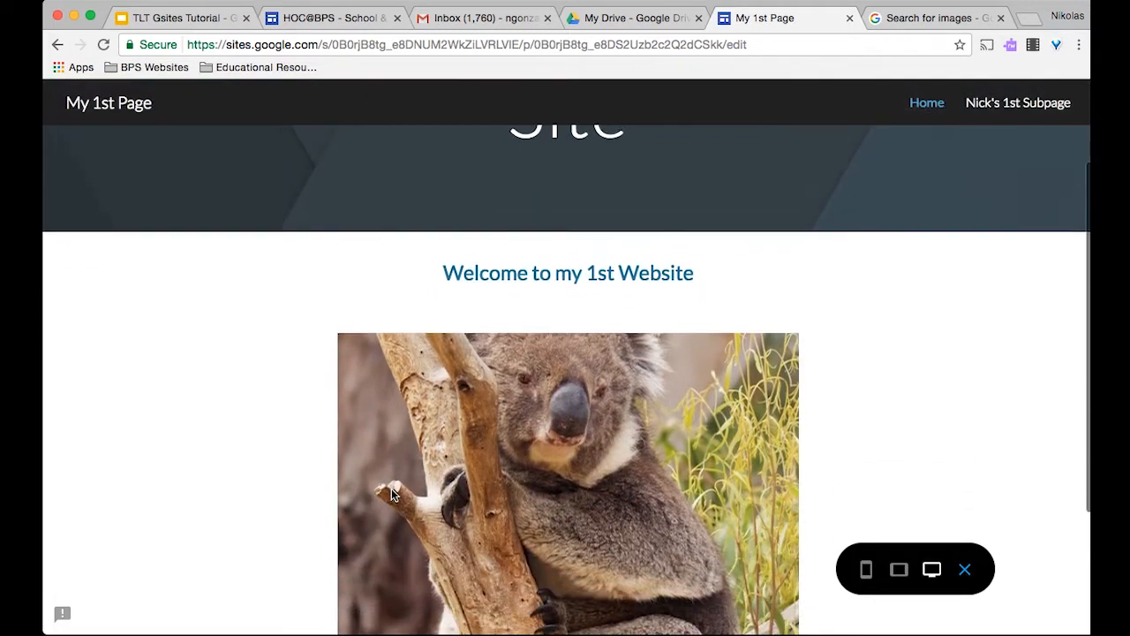
scroll(392, 489, up, 4)
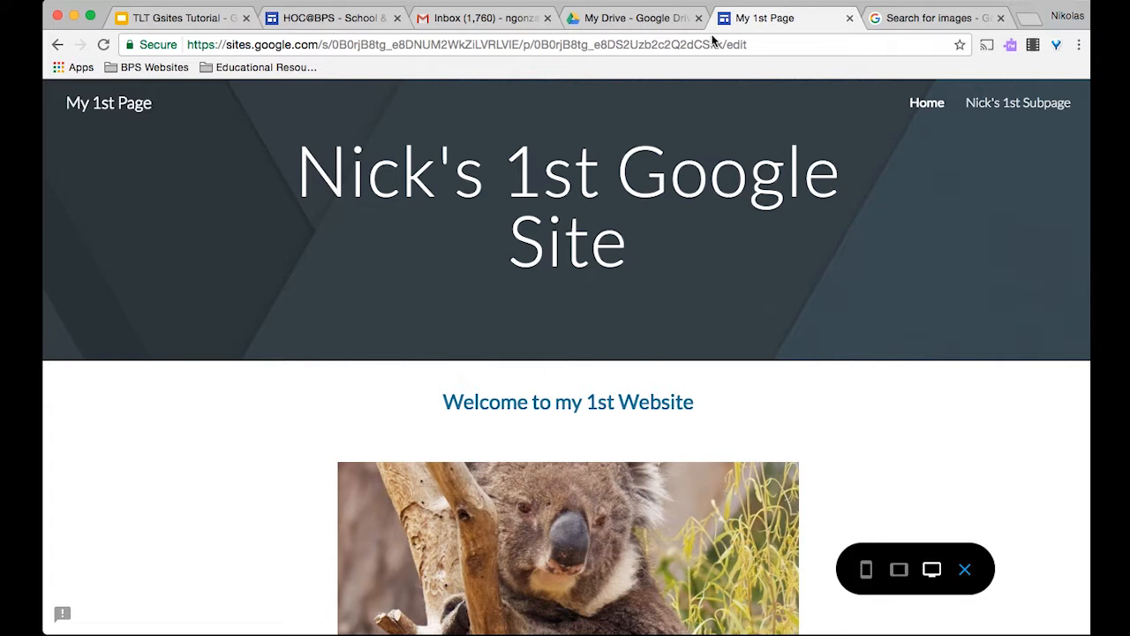
click(194, 19)
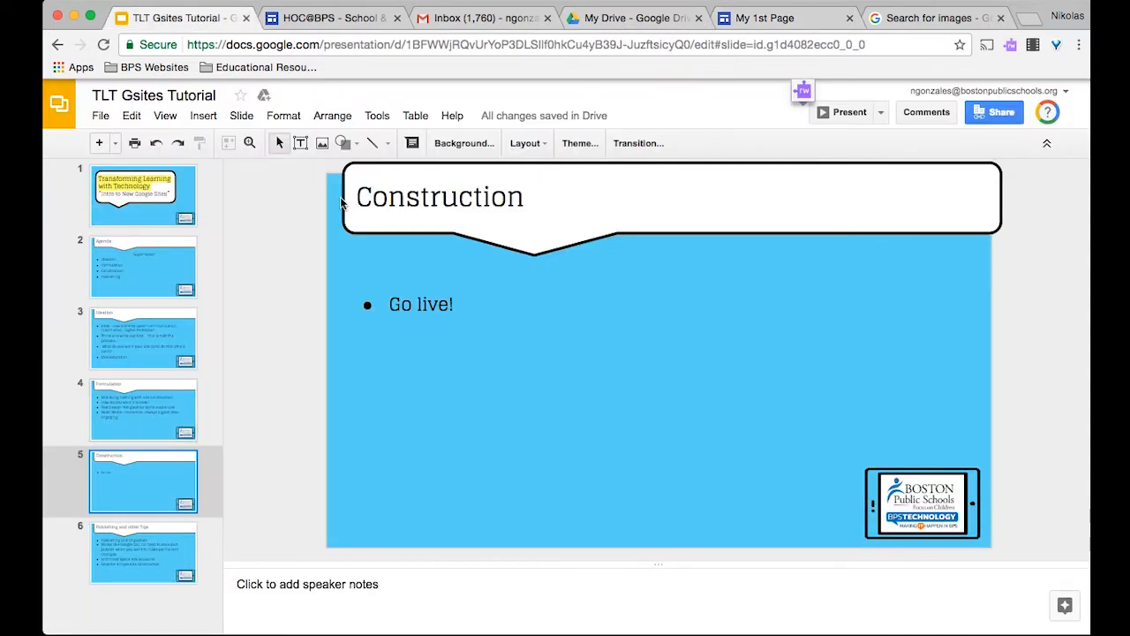